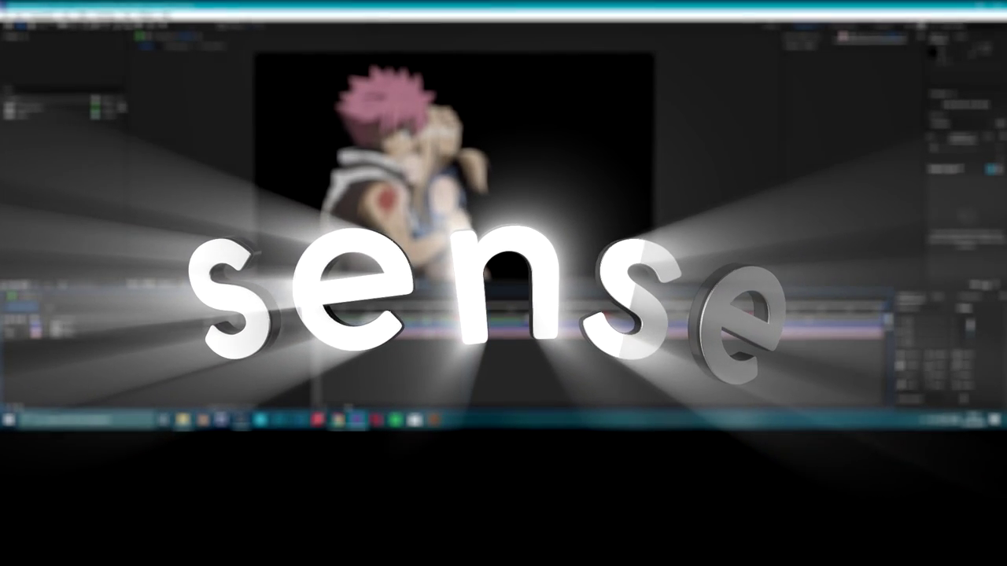
Start a new One-Node Camera for the CLIP and SONG composition with Ctrl+Alt+Shift+C.
key("ctrl+alt+shift+c")
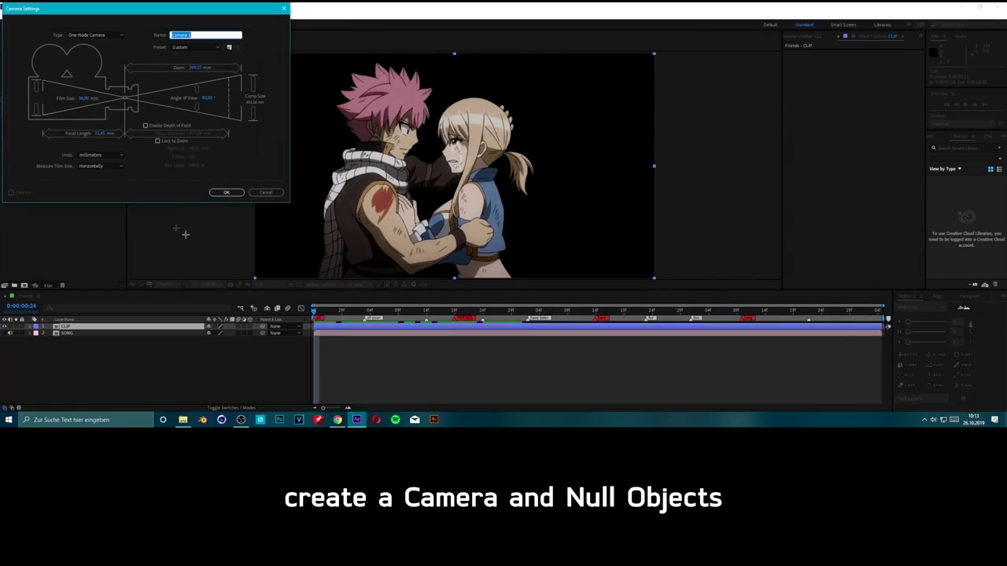
Accept Camera 1's default settings and add a first null object layer.
left_click(225, 192)
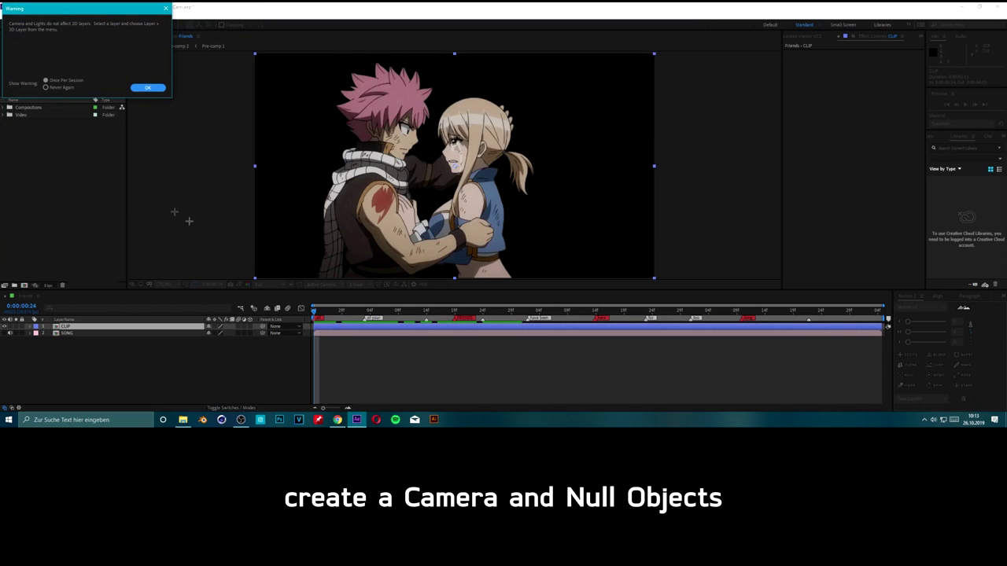
left_click(147, 87)
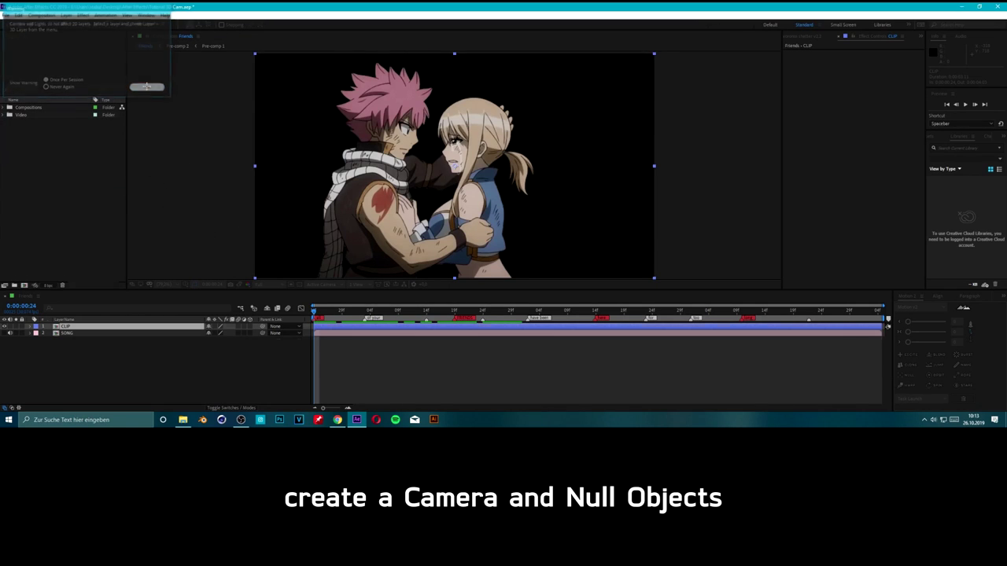
right_click(178, 241)
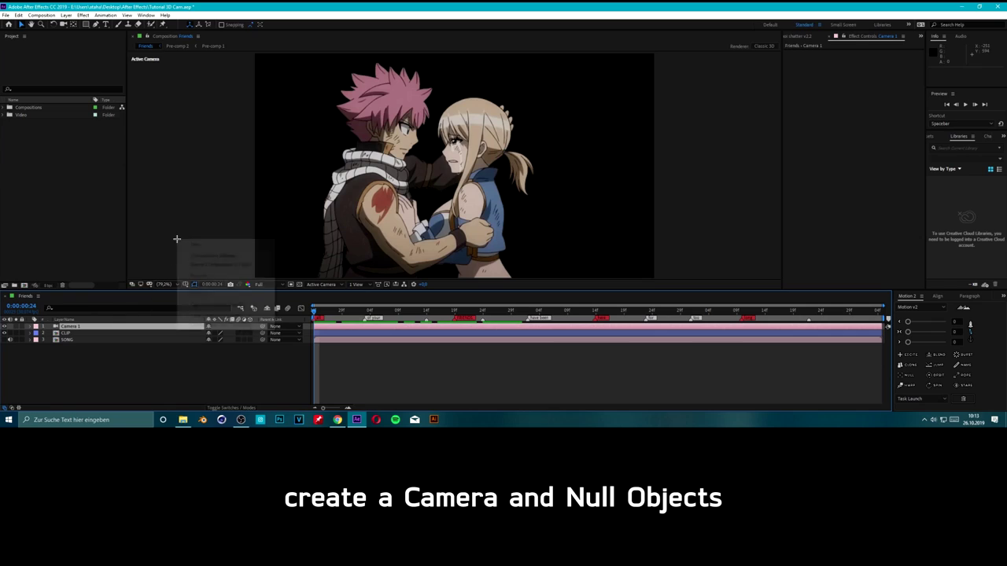
mouse_move(209, 244)
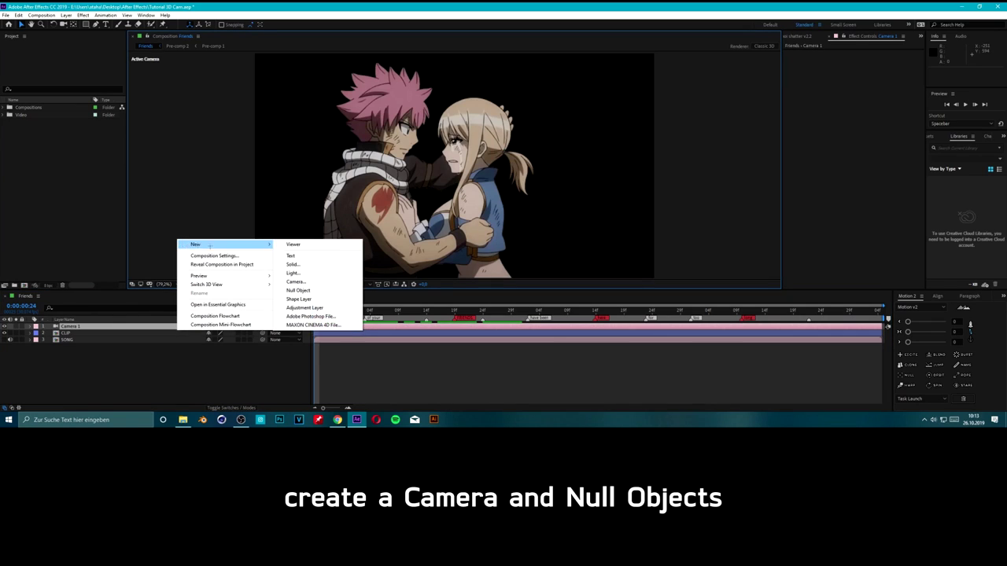
left_click(301, 291)
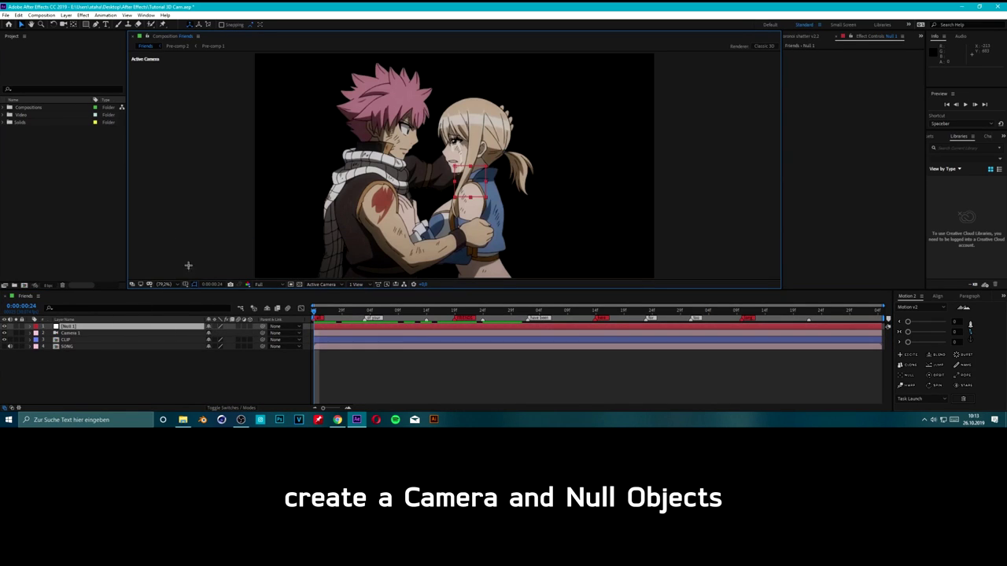
Duplicate the null until there are six, Null 1 through Null 6, and select them all.
key("ctrl+d")
key("ctrl+d")
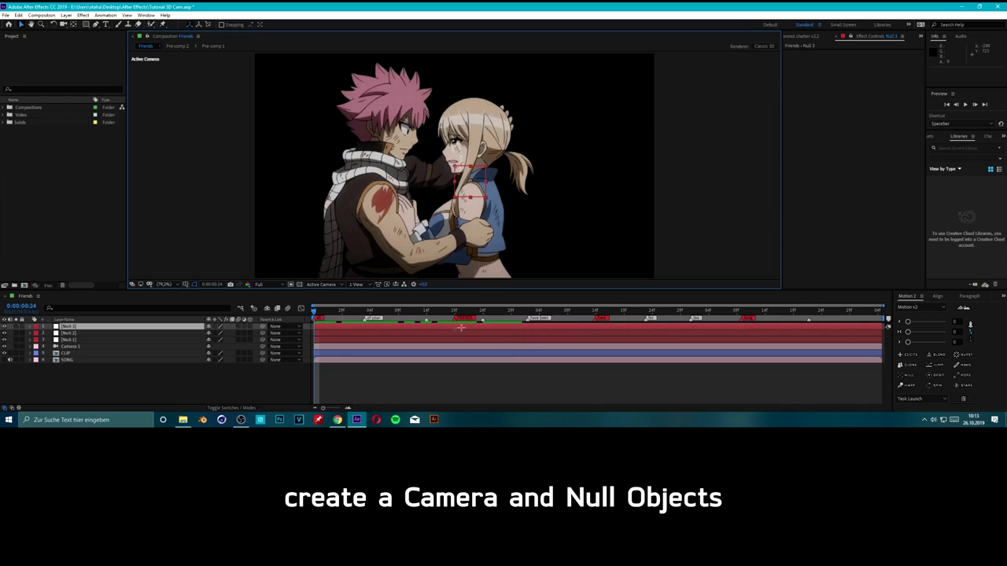
key("ctrl+d")
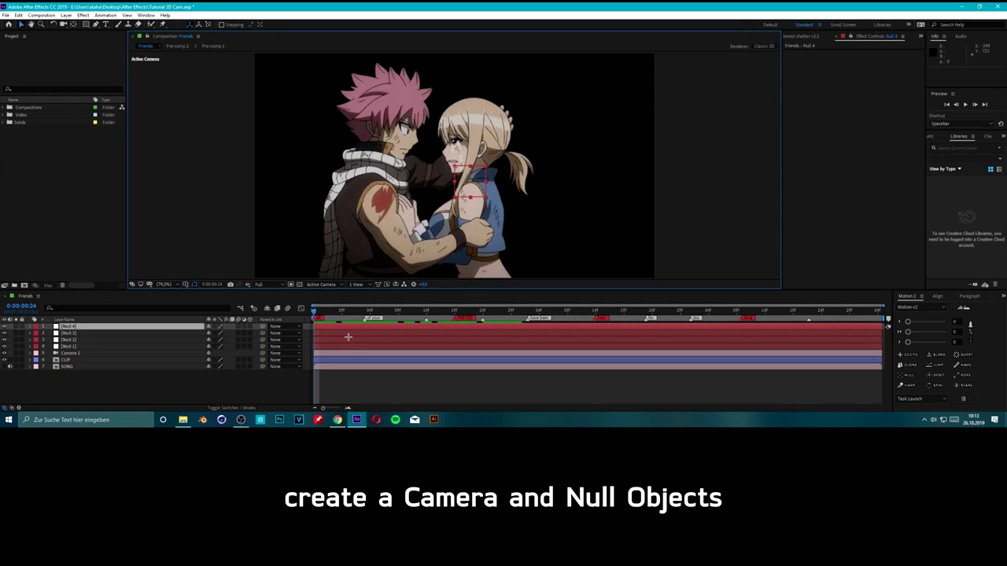
key("ctrl+d")
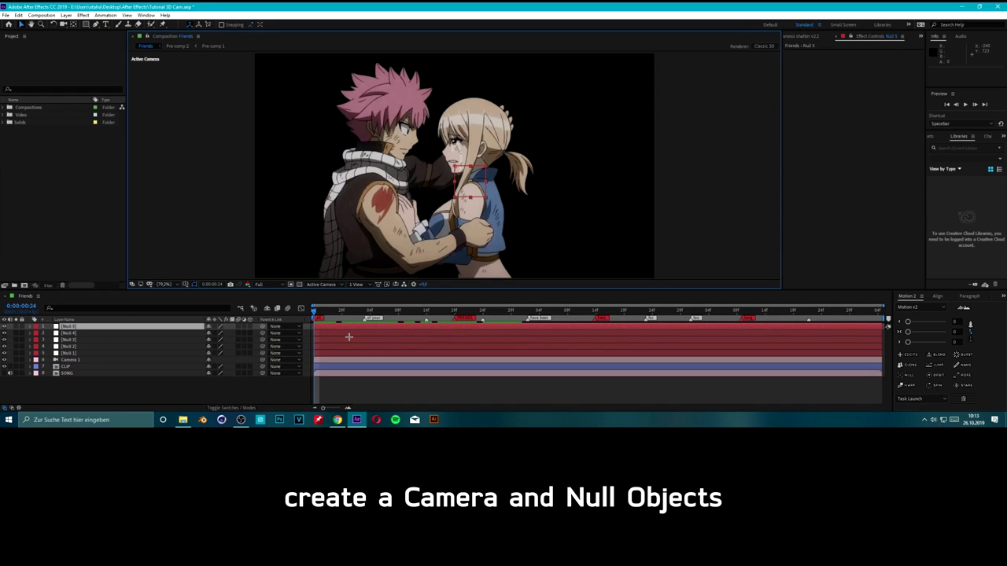
key("ctrl+d")
left_click(71, 359, "shift")
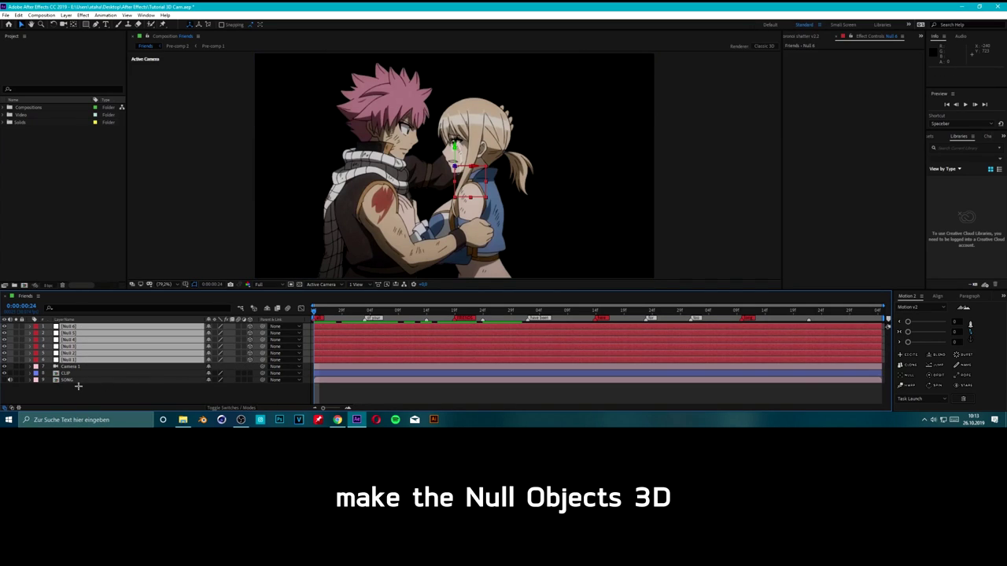
Make all six nulls 3D and chain the parents: Camera 1 to Null 1, then each null to the next through Null 6.
left_click(69, 367)
mouse_move(263, 366)
left_mouse_down()
mouse_move(100, 354)
mouse_move(145, 347)
left_mouse_up()
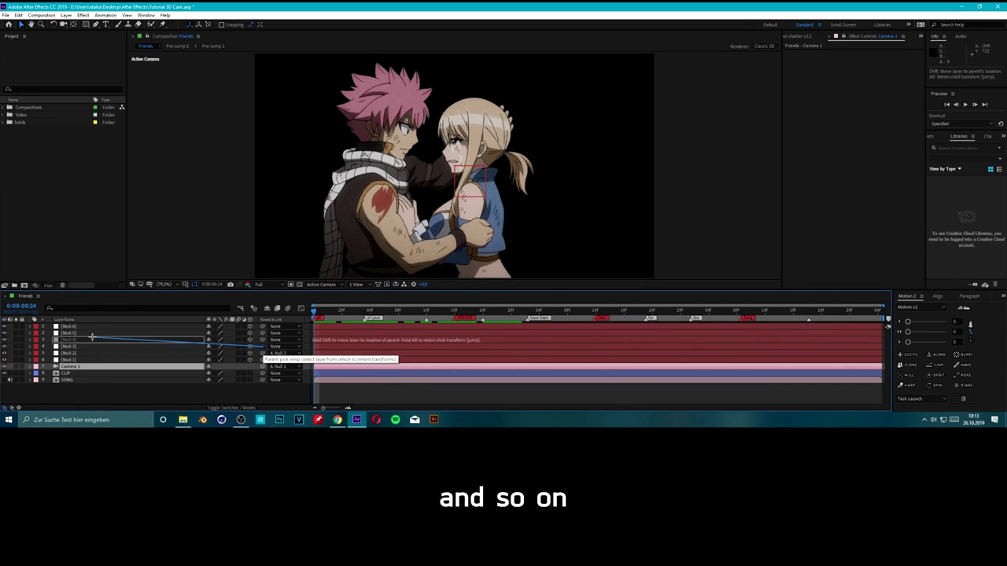
left_click(244, 372)
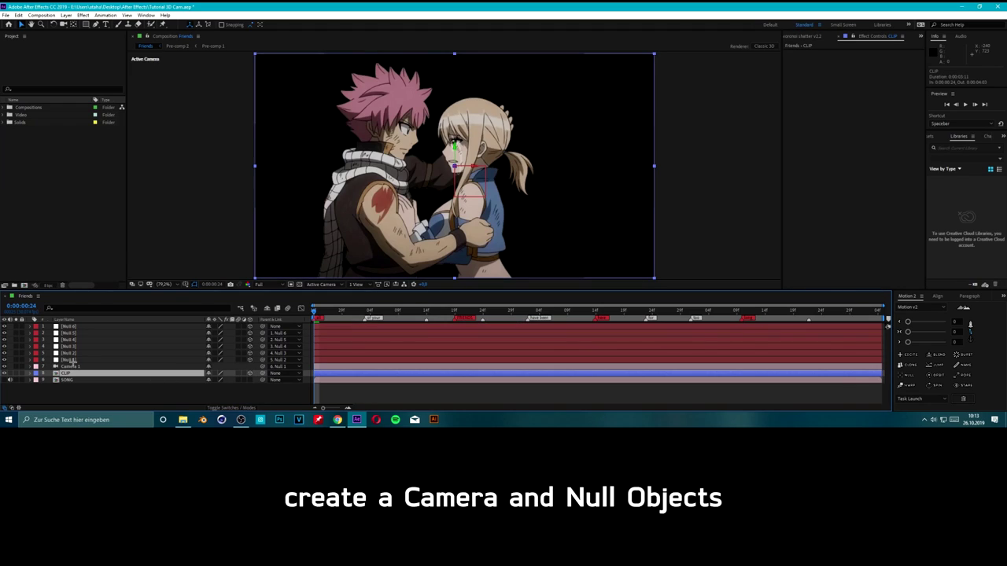
left_click(70, 359)
key("p")
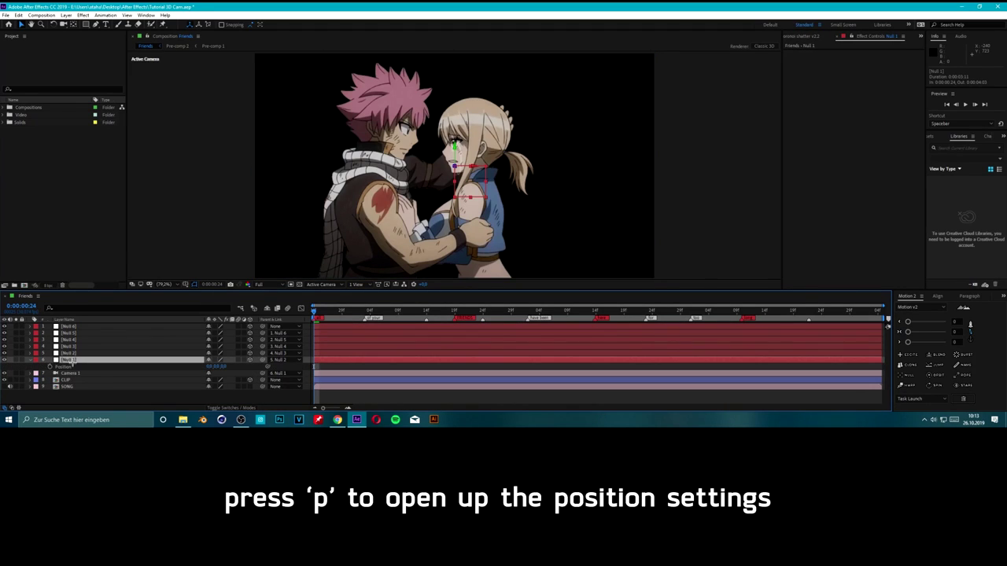
Keyframe Null 1's Position close on the characters, then back out at 0:00:01:13.
left_click(49, 366)
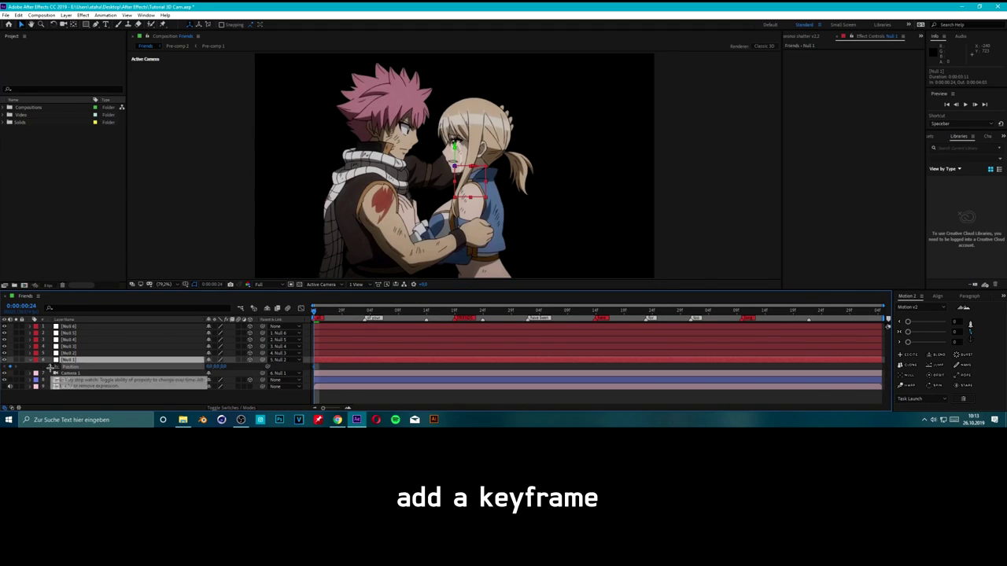
mouse_move(223, 367)
left_mouse_down()
mouse_move(173, 361)
mouse_move(226, 370)
mouse_move(189, 363)
left_mouse_up()
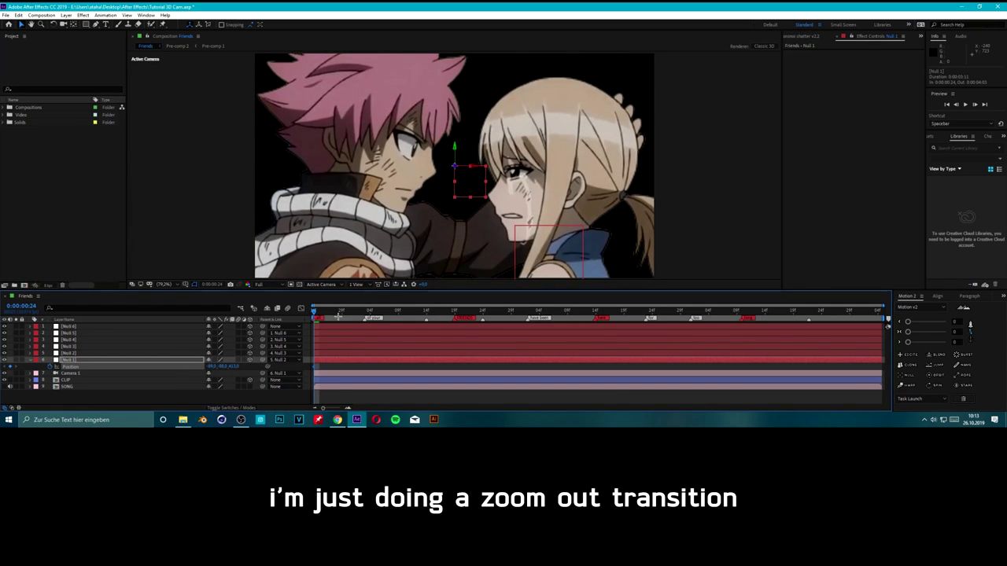
left_click_drag(338, 314, 426, 311)
mouse_move(228, 366)
left_mouse_down()
mouse_move(216, 370)
mouse_move(234, 367)
left_mouse_up()
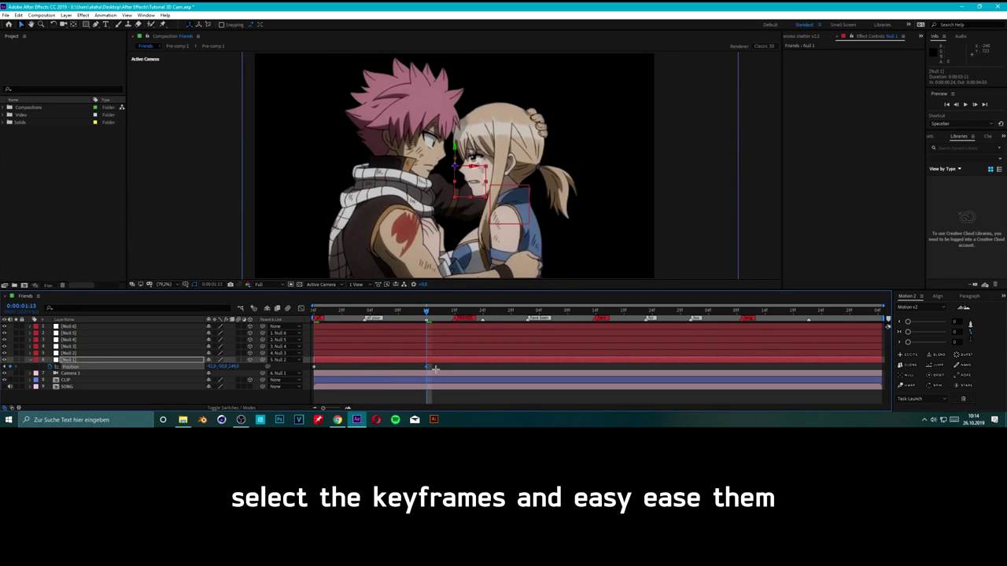
Apply Easy Ease to Null 1's Position keyframes and shift the speed-graph peak toward the start.
right_click(317, 367)
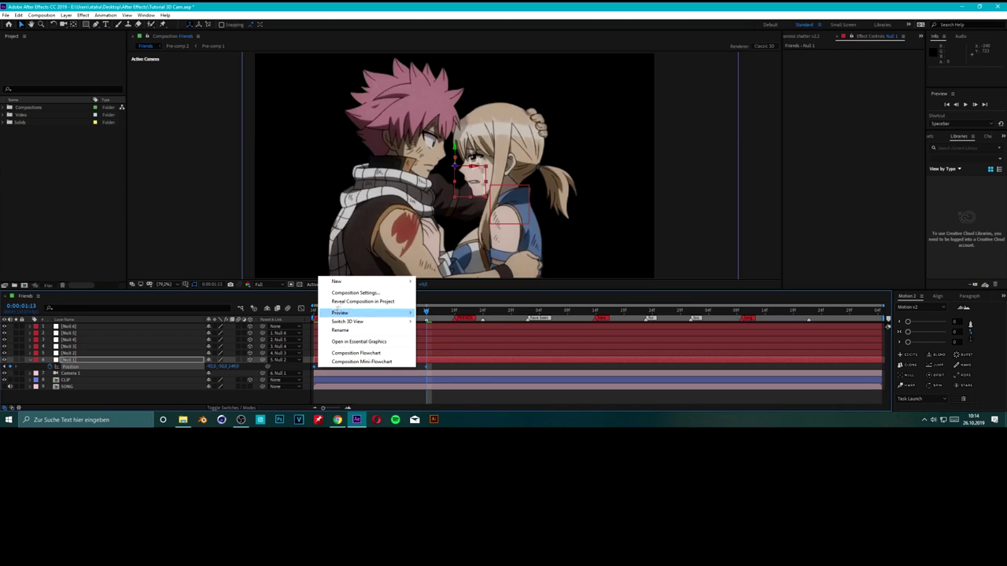
right_click(314, 365)
mouse_move(333, 359)
left_click(429, 314)
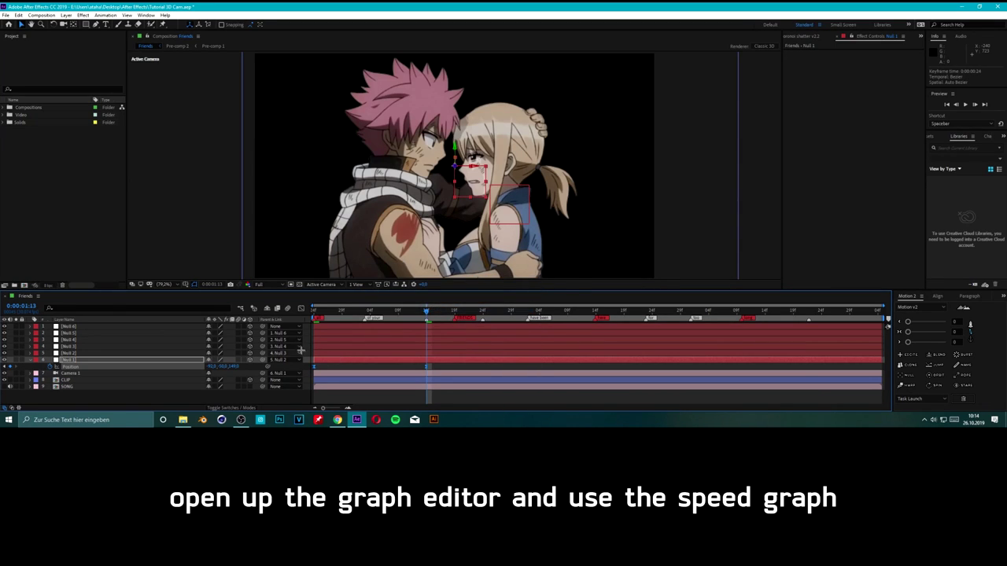
left_click(300, 308)
left_click(520, 400)
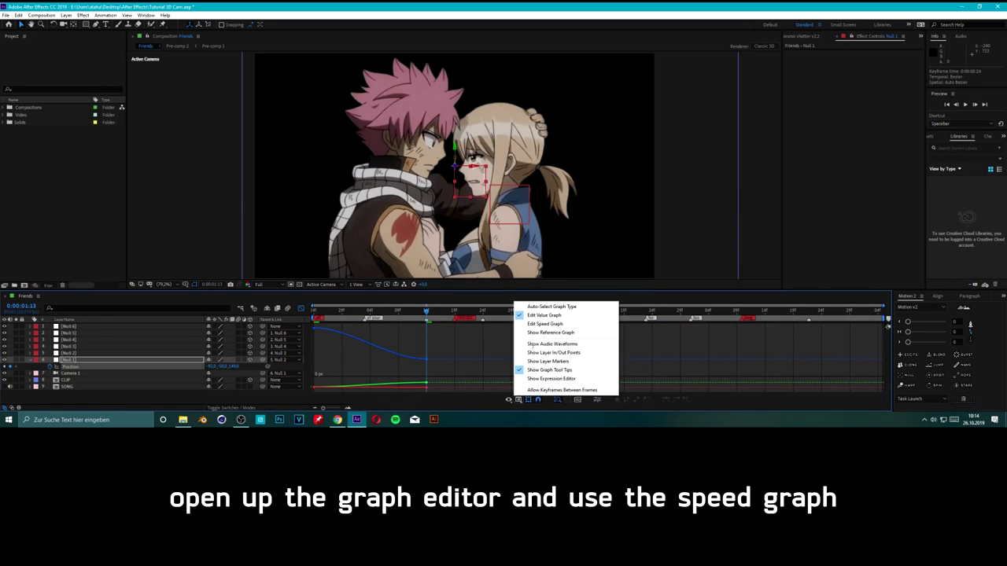
left_click(537, 324)
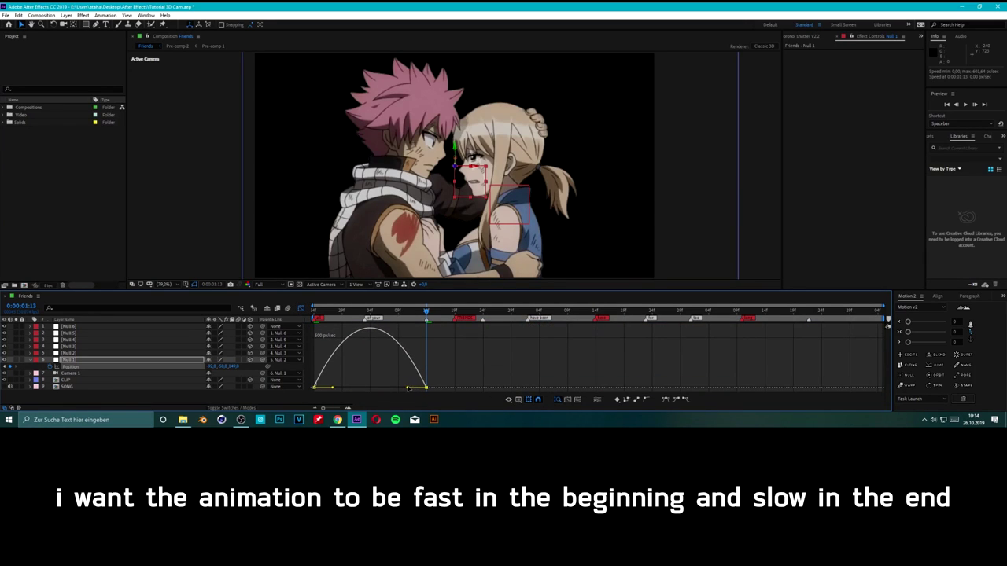
left_click_drag(324, 387, 311, 387)
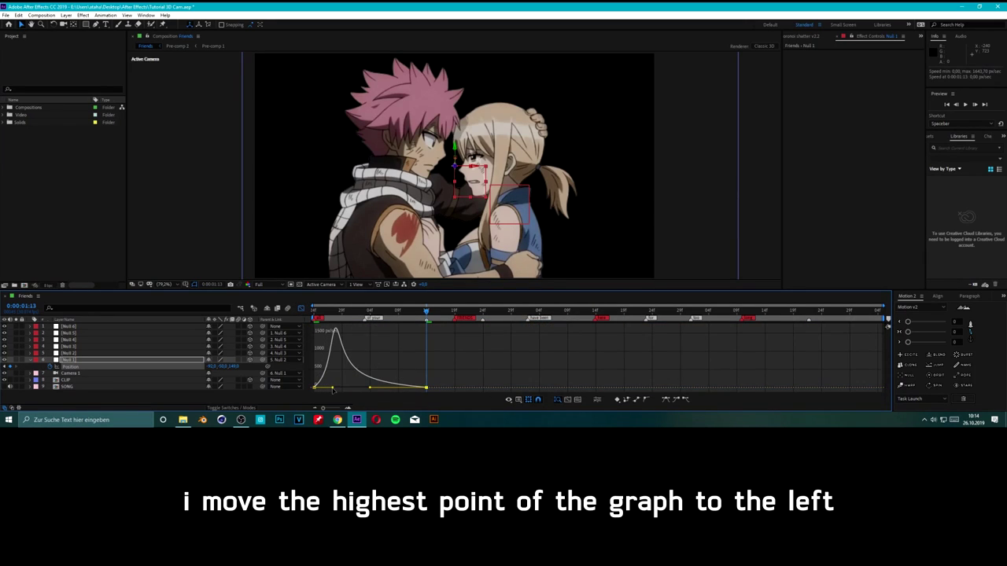
Back in the layer bars view, preview the eased zoom-out from the beginning.
left_click(302, 309)
left_click(347, 311)
key("space")
key("space")
left_click(347, 353)
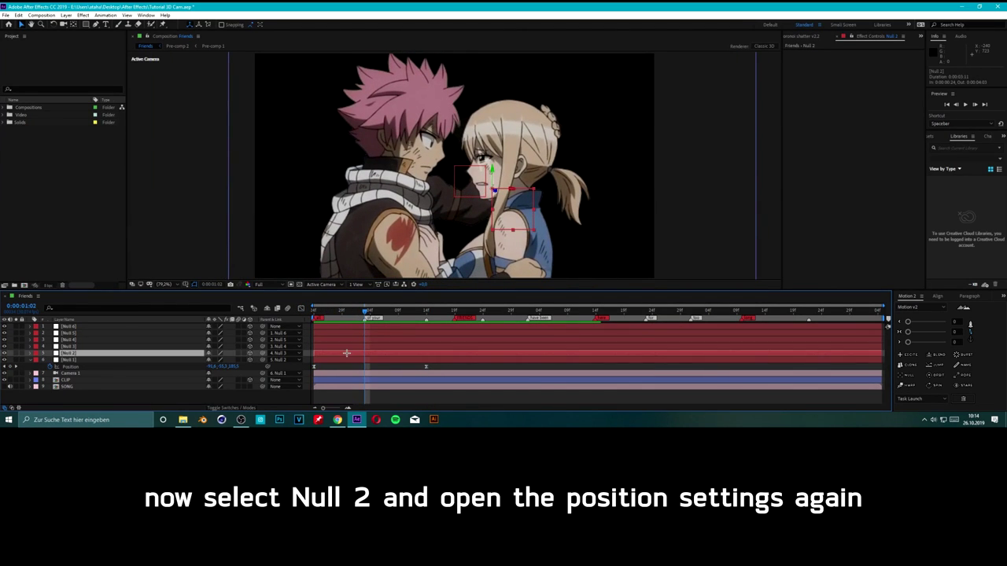
Keyframe Null 2's Position to push the camera closer to the girl, then delay its second keyframe.
key("p")
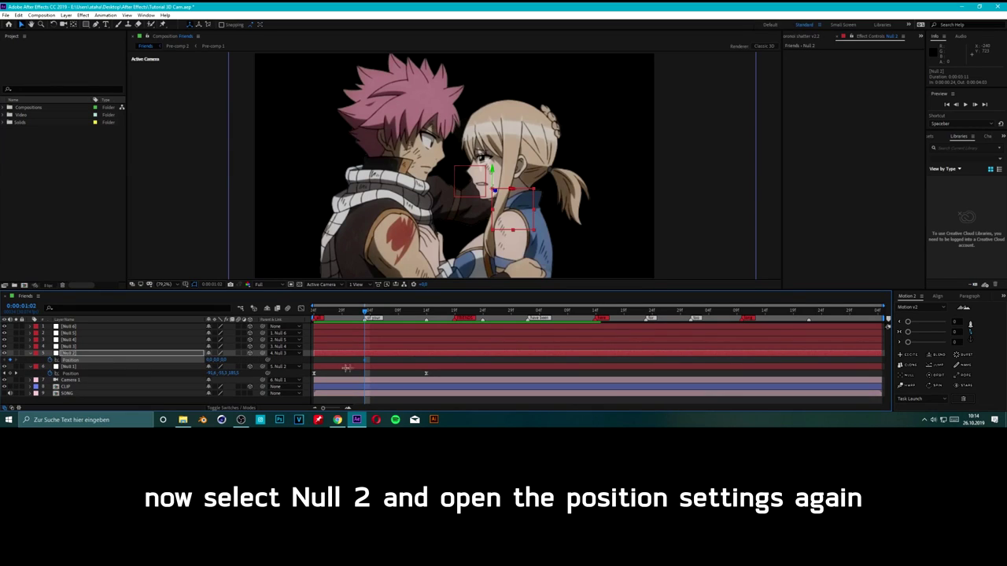
key("space")
left_click_drag(228, 361, 206, 360)
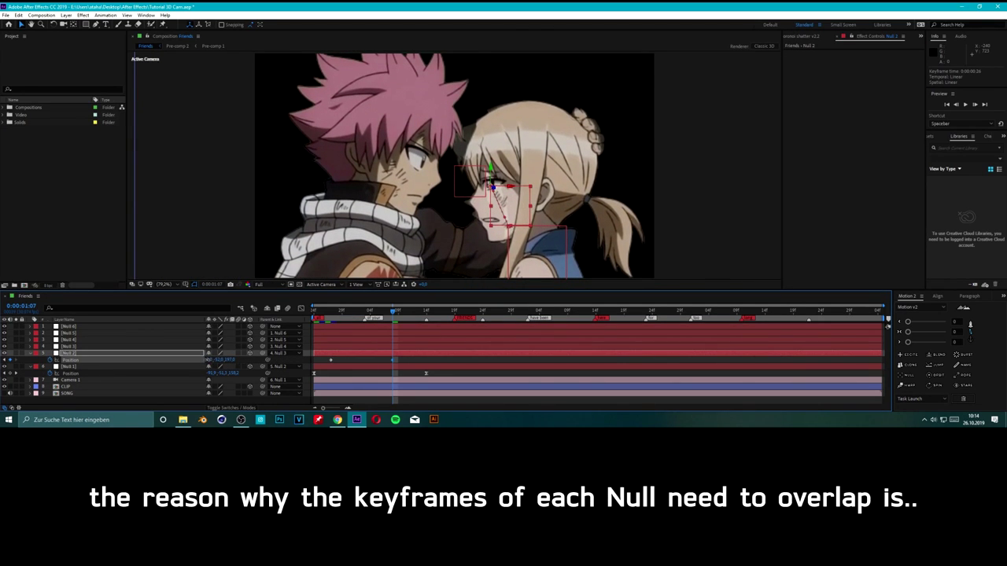
left_click_drag(206, 360, 213, 363)
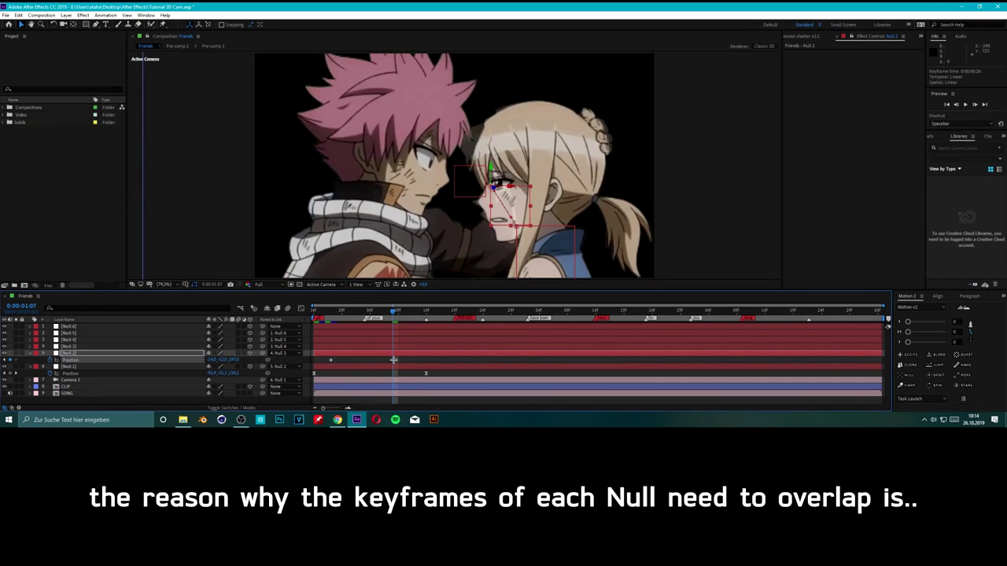
left_click_drag(394, 359, 397, 359)
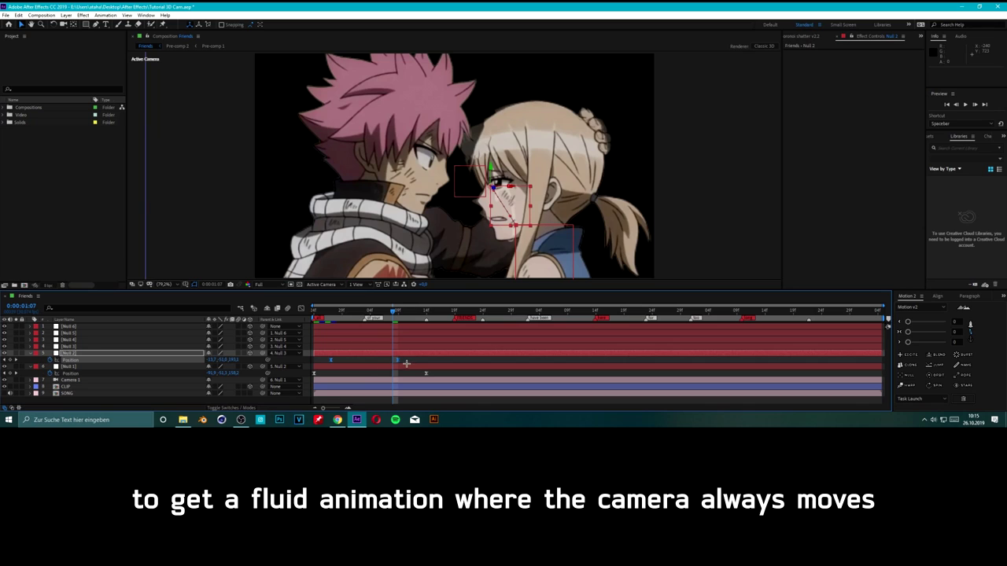
left_click_drag(395, 361, 443, 368)
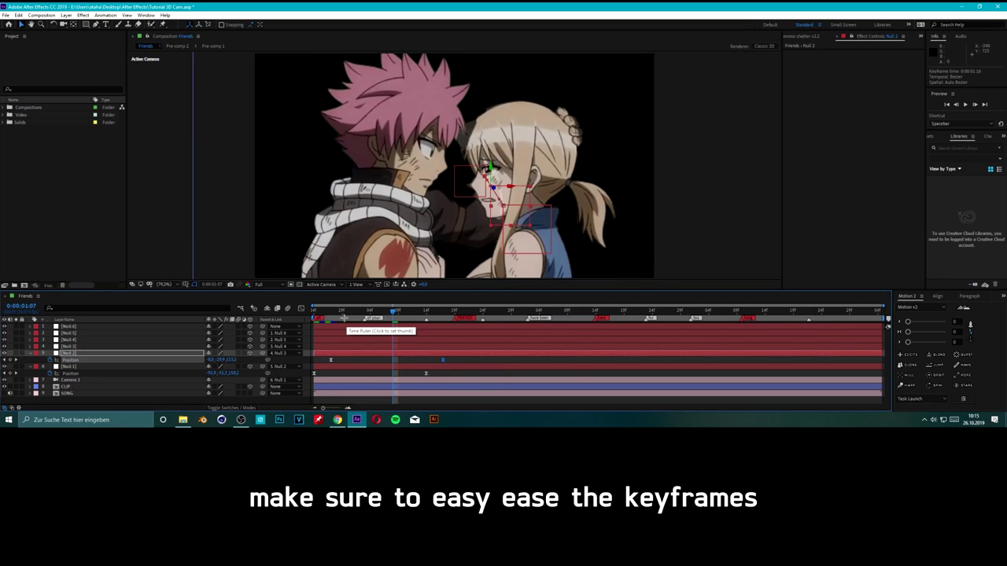
Reshape Null 2's speed curve into a sharp peak at the lyric marker and preview the move.
key("space")
key("space")
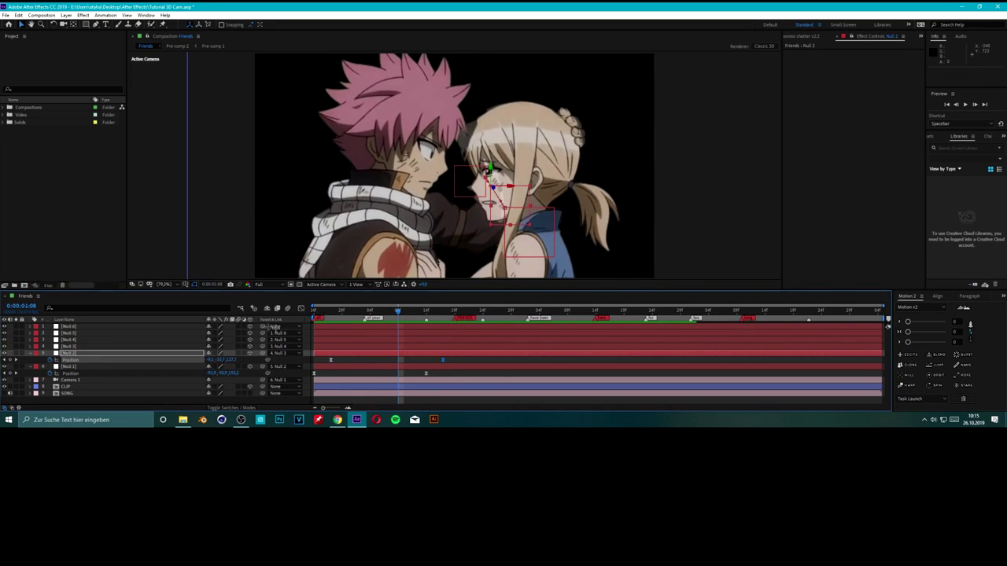
left_click(300, 308)
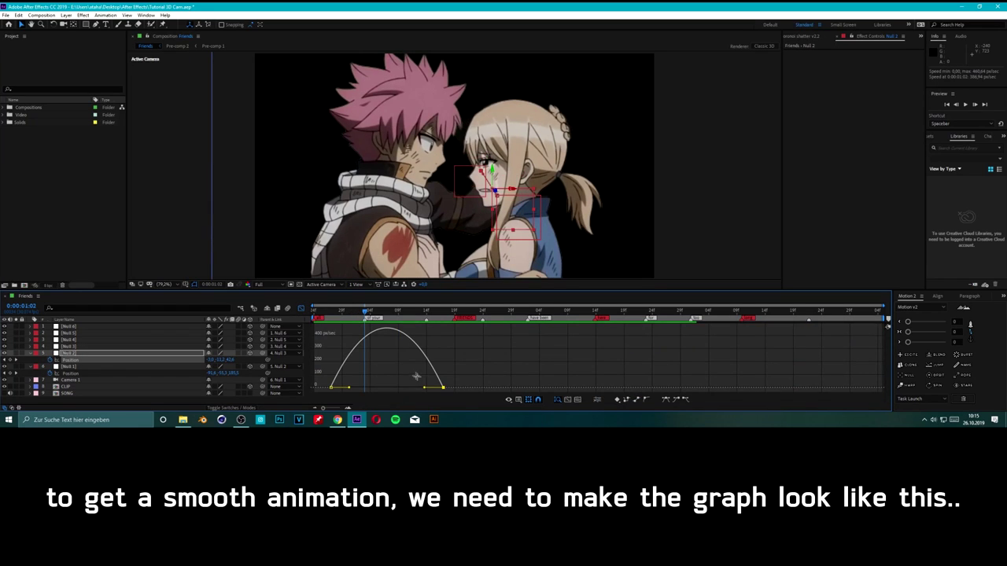
left_click_drag(425, 389, 357, 388)
key("space")
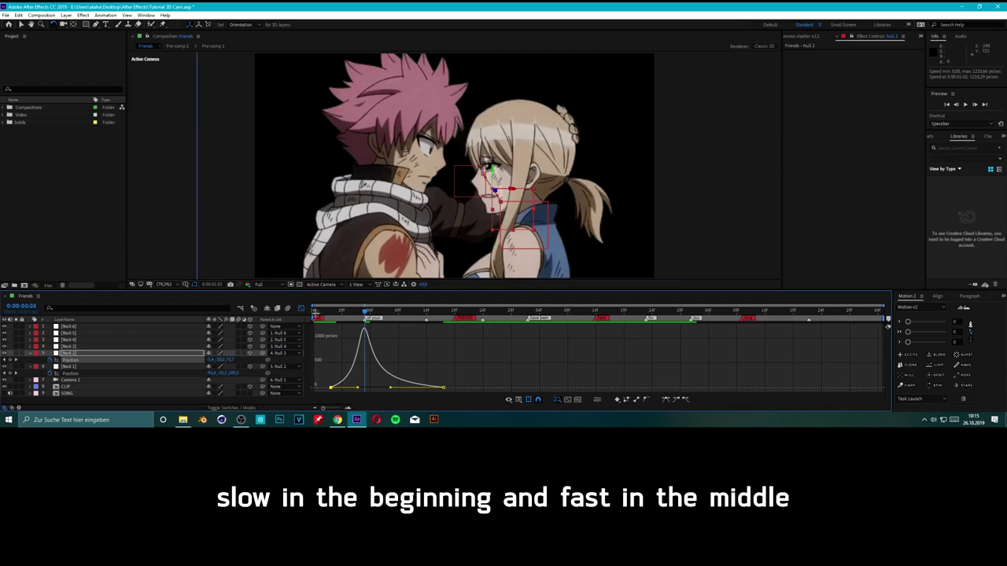
key("space")
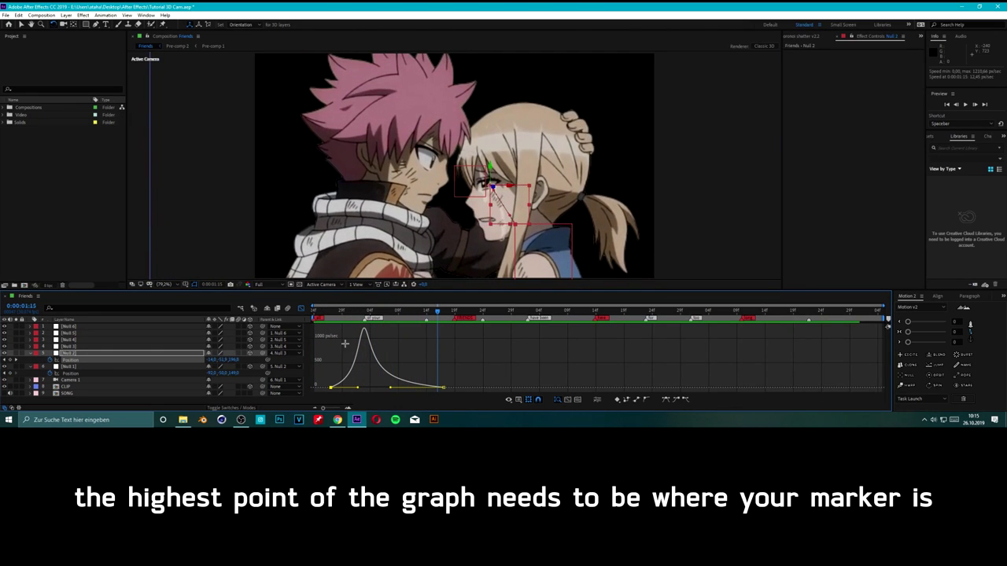
left_click(299, 309)
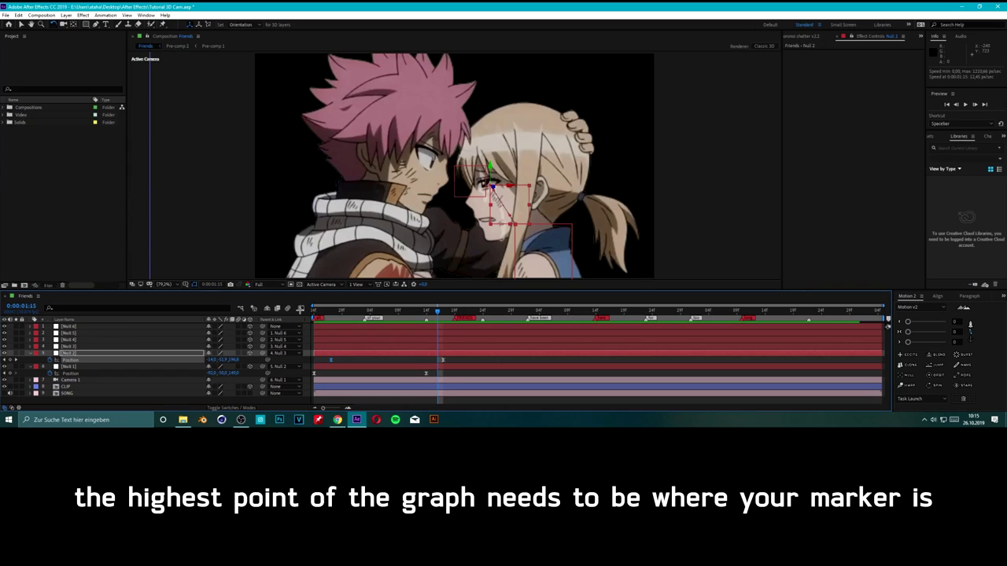
left_click(431, 347)
Give Null 3 two Position keyframes that pan toward the embracing pair.
key("p")
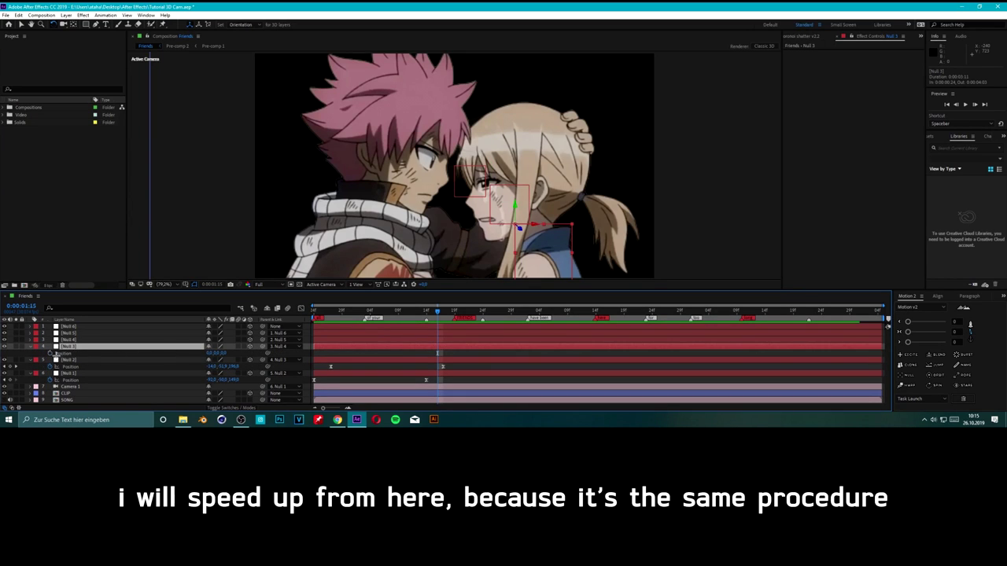
left_click(55, 354)
mouse_move(213, 353)
left_mouse_down()
mouse_move(225, 359)
mouse_move(253, 309)
left_mouse_up()
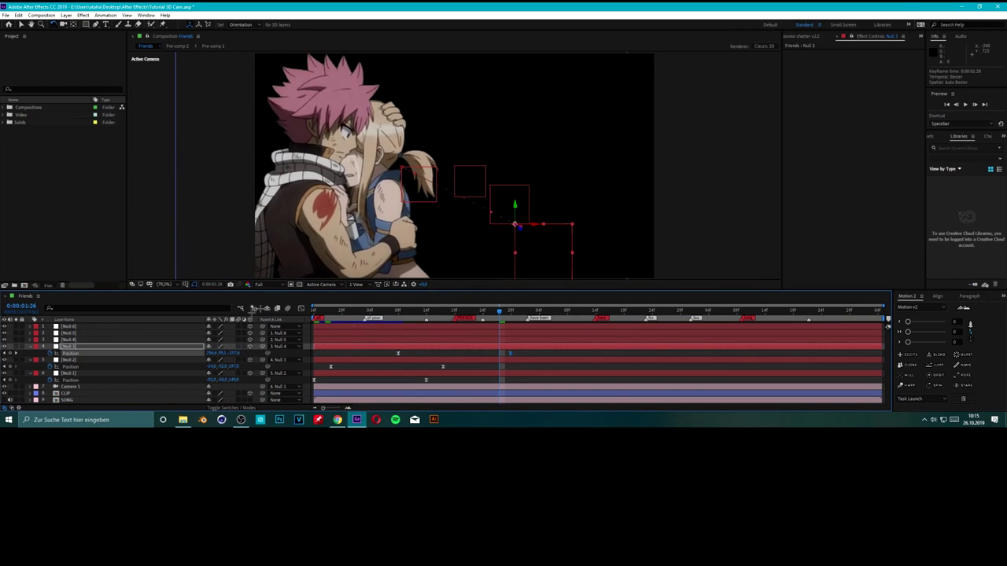
left_click(359, 354)
Nudge Null 2's keyframe later and re-shape its speed curve to peak at the marker.
left_click_drag(444, 368, 453, 367)
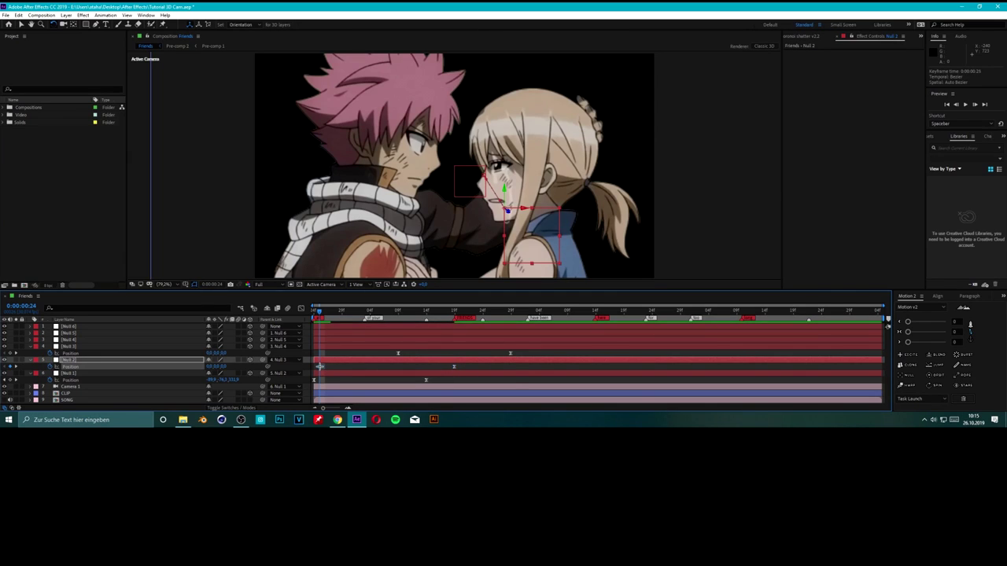
key("shift+F3")
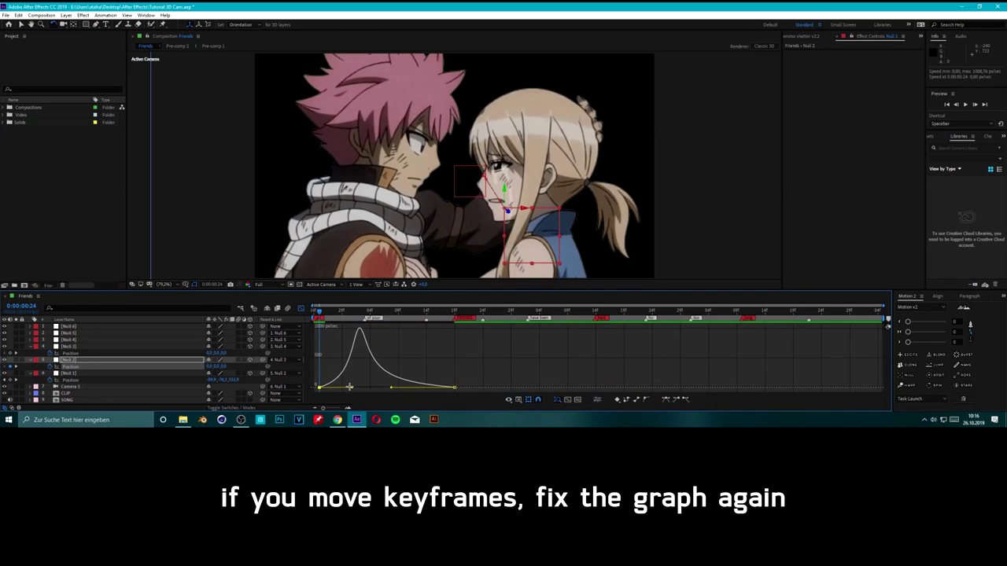
left_click_drag(351, 388, 368, 381)
key("shift+F3")
left_click(521, 311)
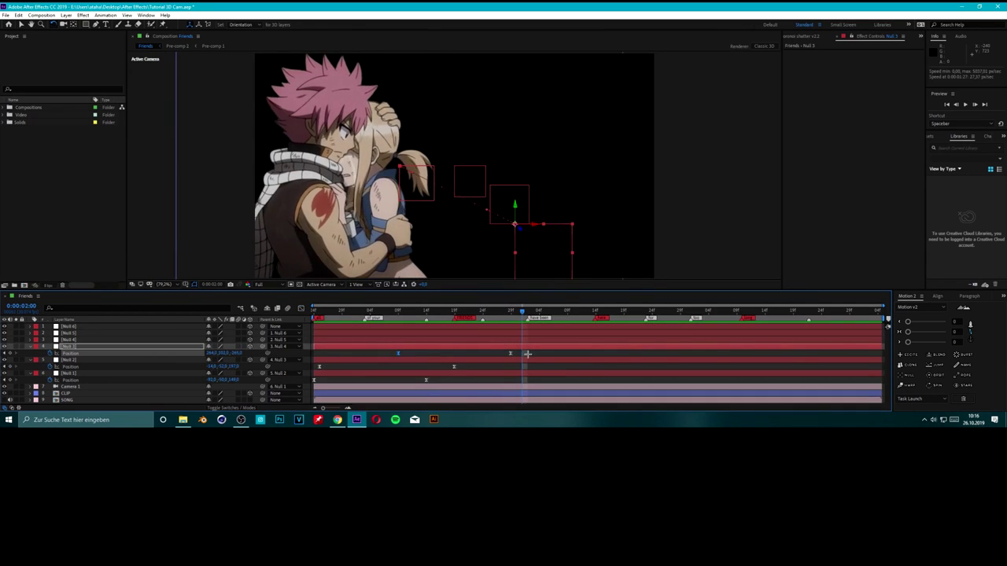
At the next lyric marker, shape Null 4's speed curve into a sharp peak.
left_click(579, 311)
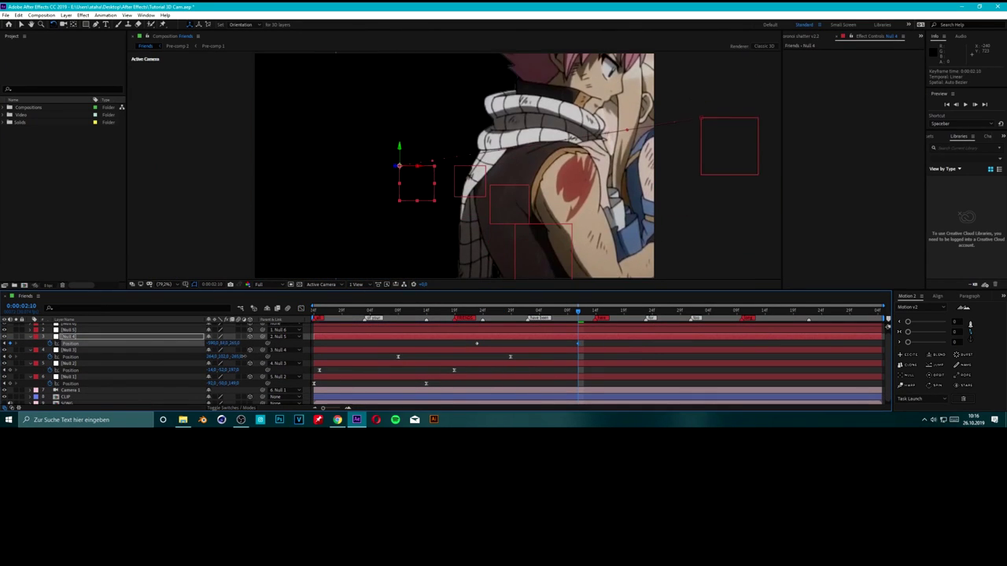
key("shift+F3")
left_click_drag(578, 387, 600, 386)
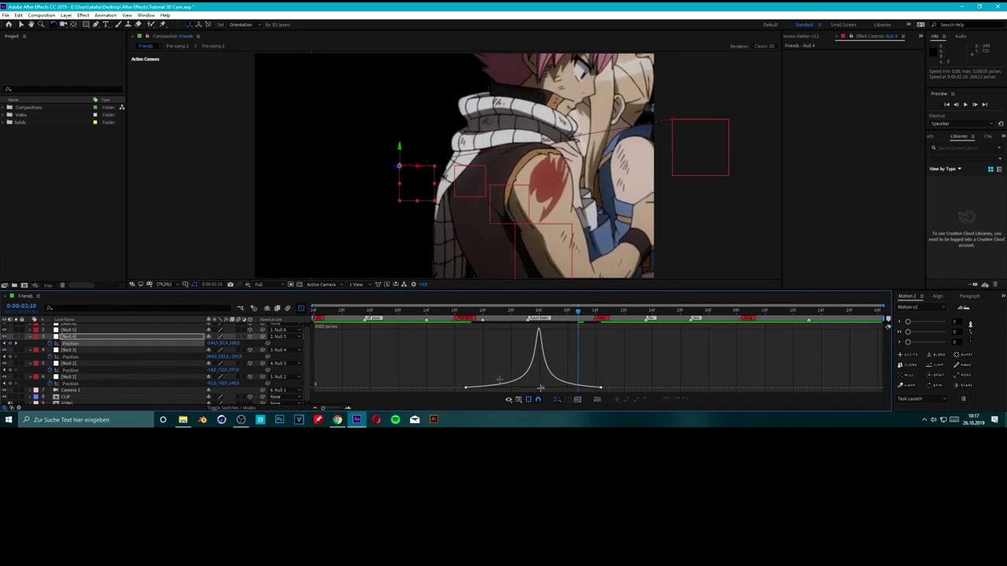
key("shift+F3")
Preview the animation so far and move Null 5 to set a new Position keyframe.
key("Page_Down")
left_click(401, 329)
key("p")
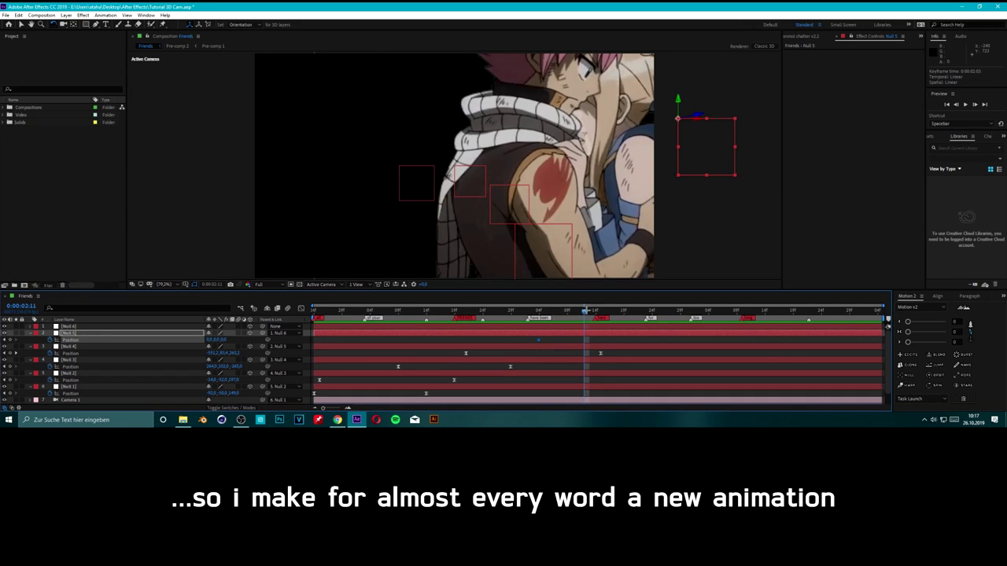
key("space")
mouse_move(214, 340)
left_mouse_down()
mouse_move(235, 347)
mouse_move(201, 341)
mouse_move(189, 351)
left_mouse_up()
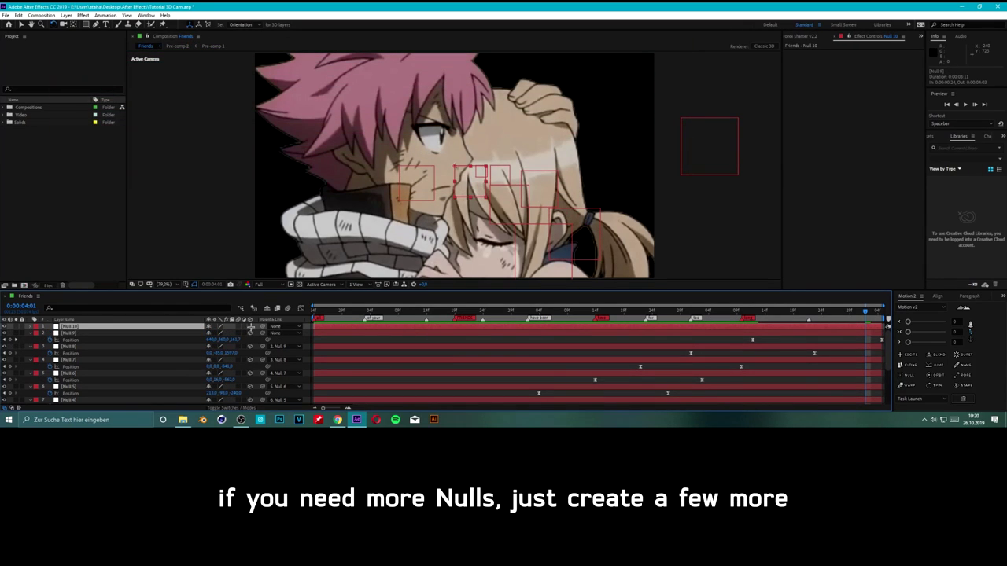
Parent Null 9 to Null 10 and give Null 10 a zoom-out Position move whose speed peaks at the end.
left_click_drag(260, 332, 55, 326)
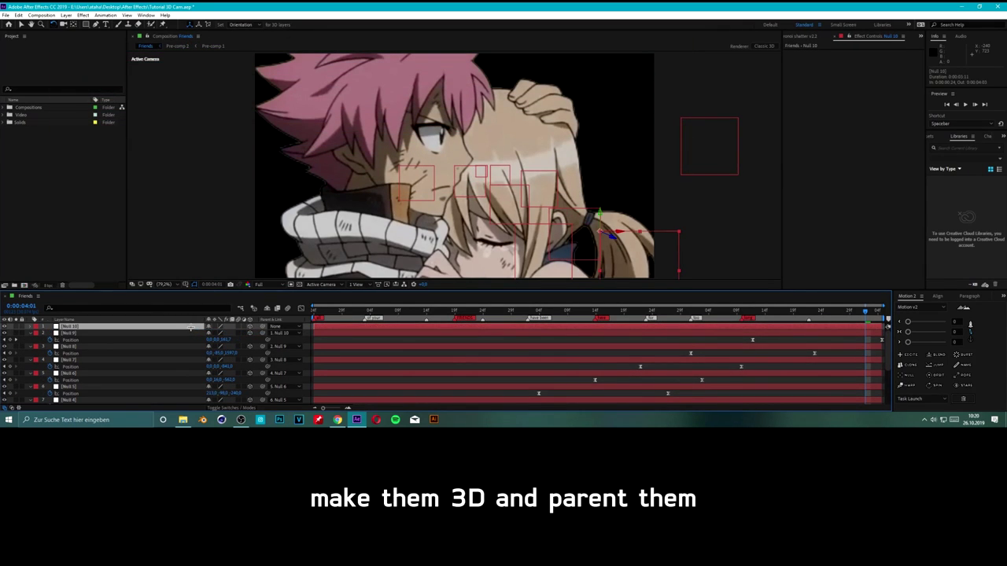
key("p")
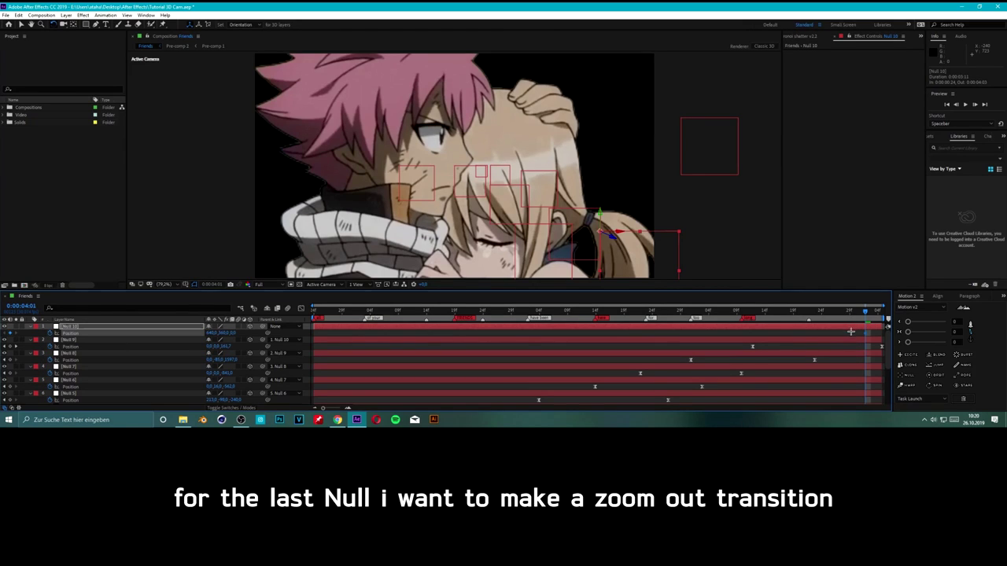
left_click_drag(908, 331, 910, 336)
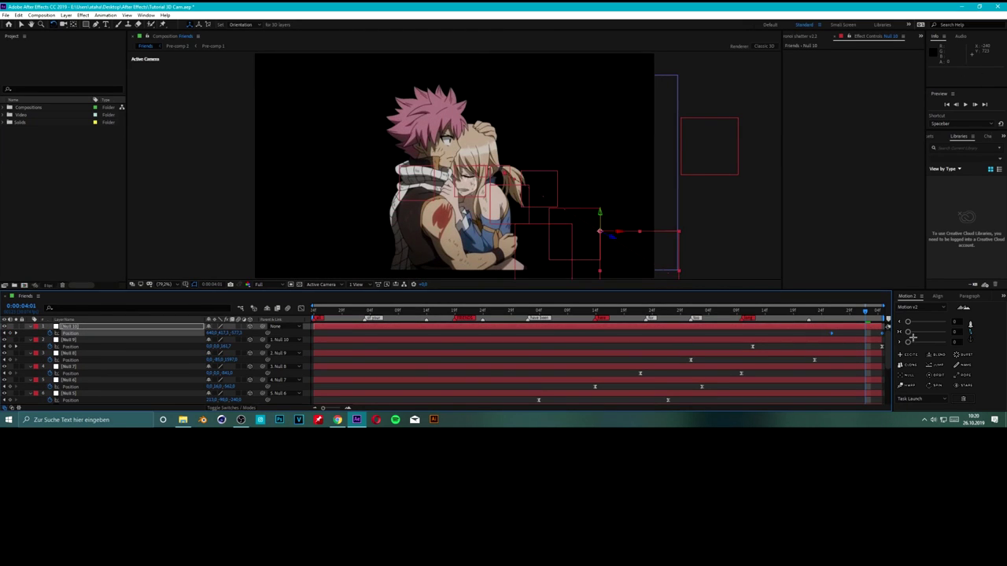
left_click(301, 310)
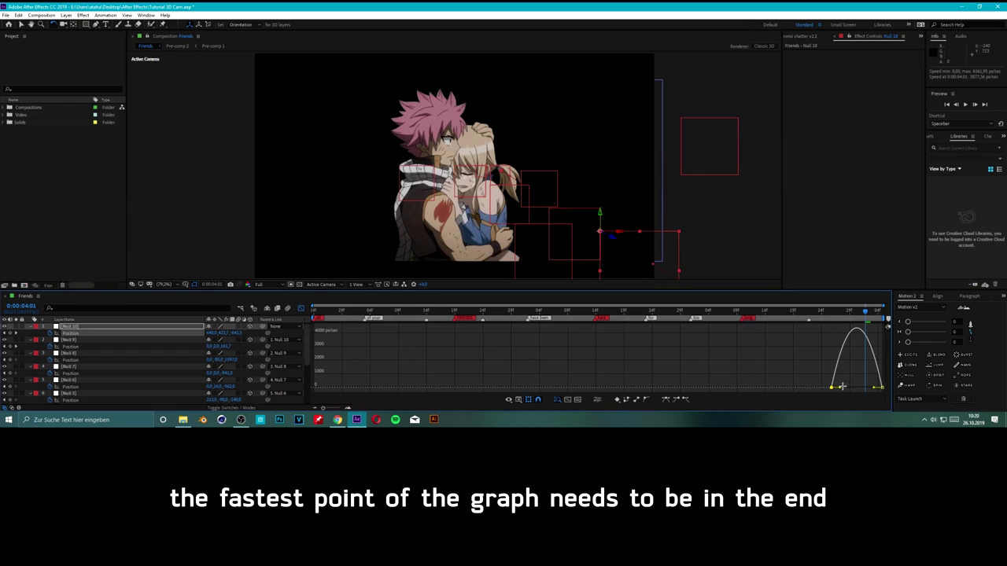
left_click_drag(849, 389, 880, 386)
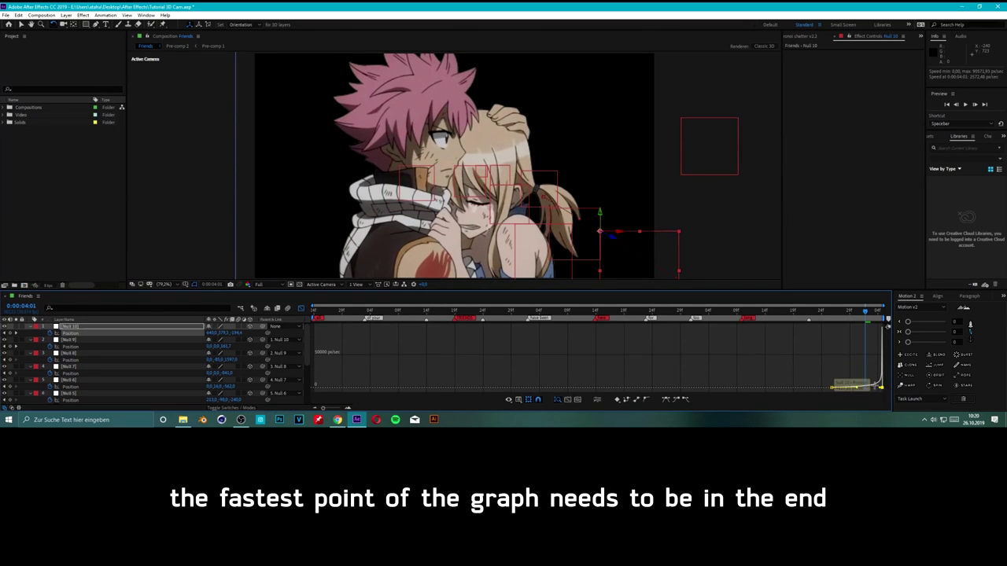
left_click(302, 310)
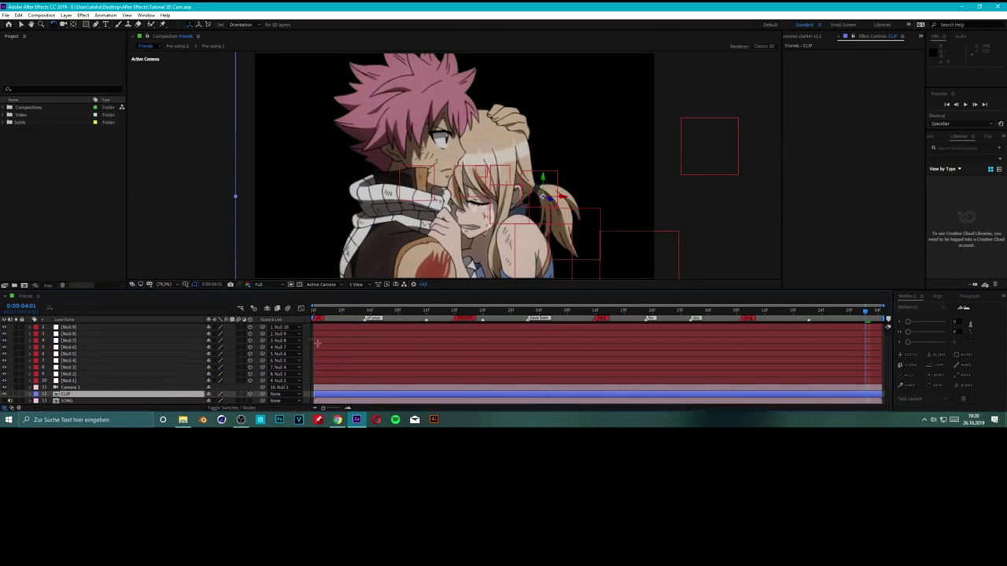
Preview the camera animation, checking Null 2's speed curve, then select Null 1 through the top null.
key("space")
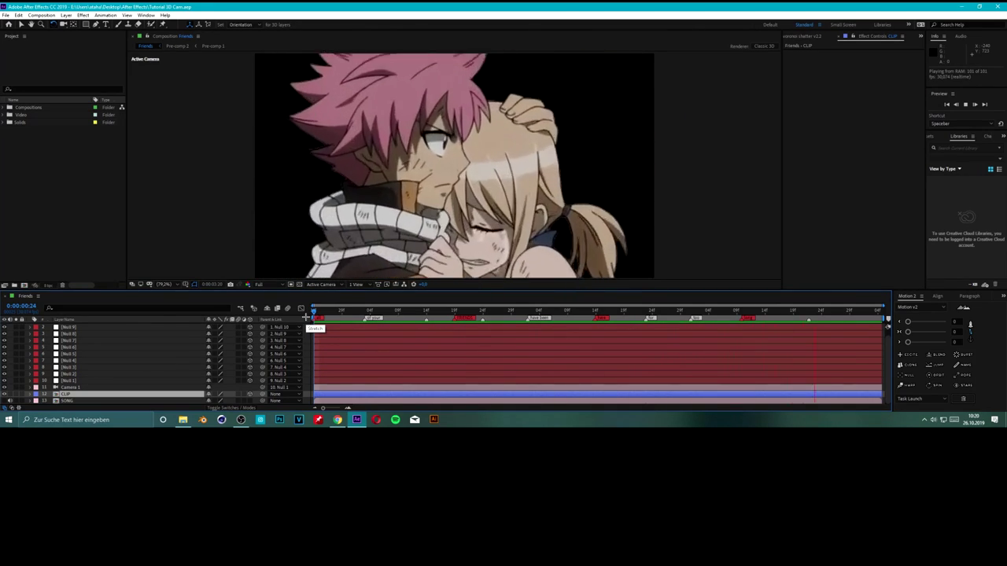
left_click(301, 310)
key("space")
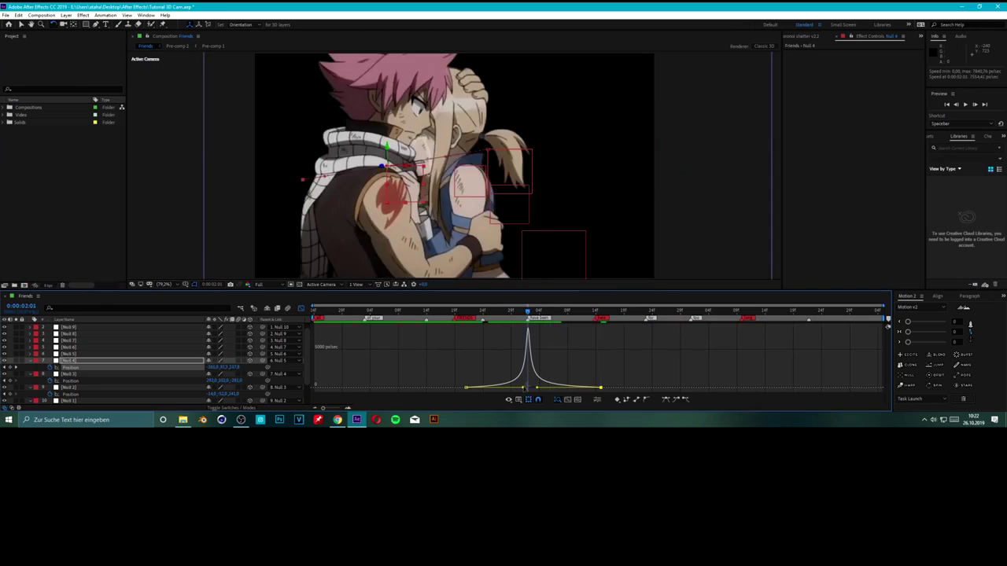
left_click(301, 309)
left_click(77, 381)
left_click(69, 327, "shift")
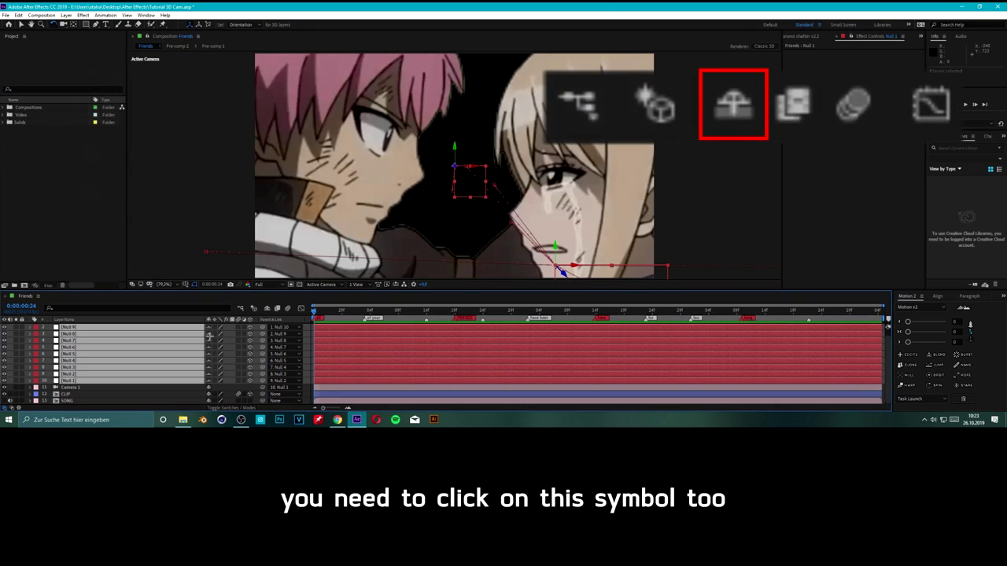
Hide the Null layers, switch all ten lyric text layers to 3D, then select the of layer.
left_click(267, 310)
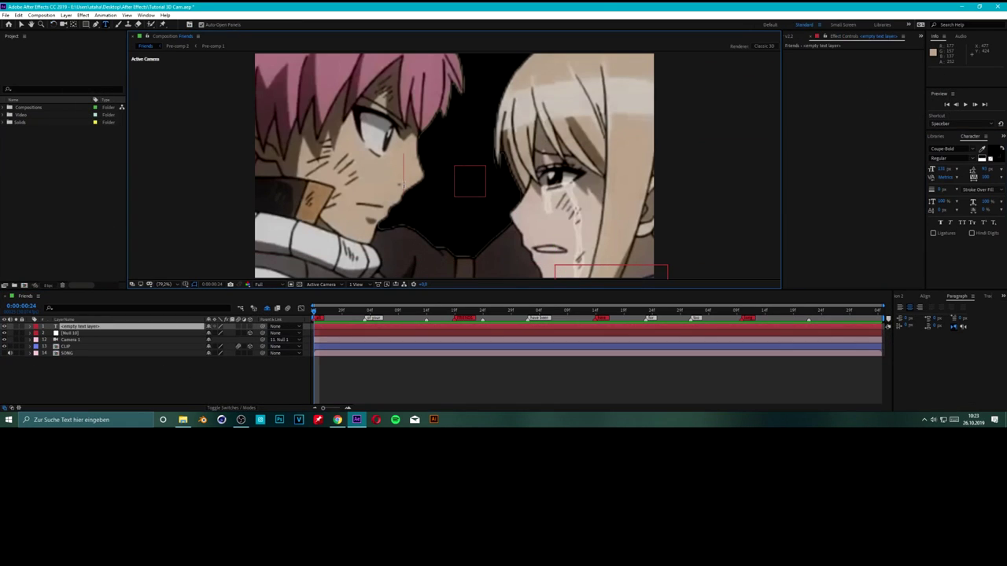
type("all")
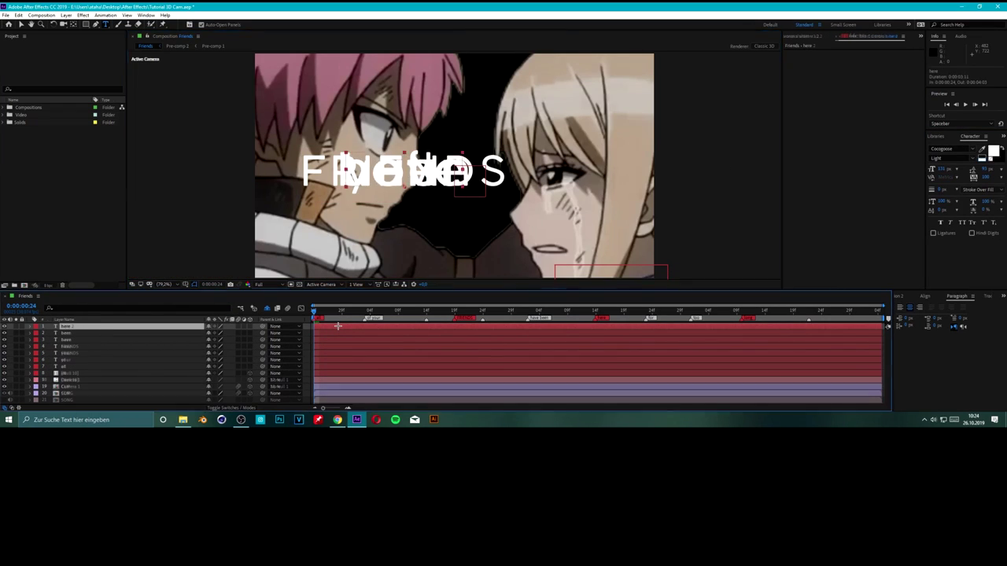
left_click(250, 327)
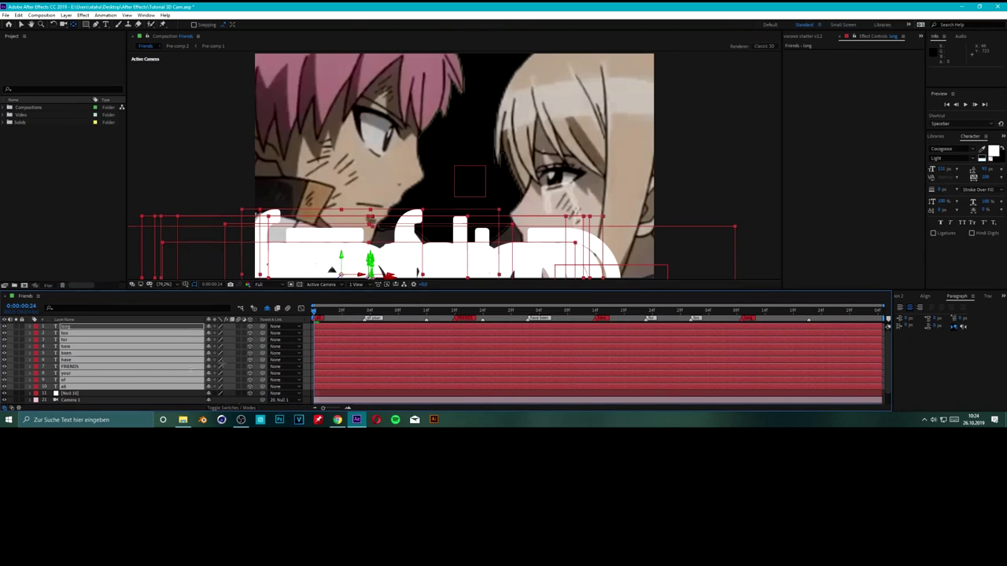
left_click(79, 380)
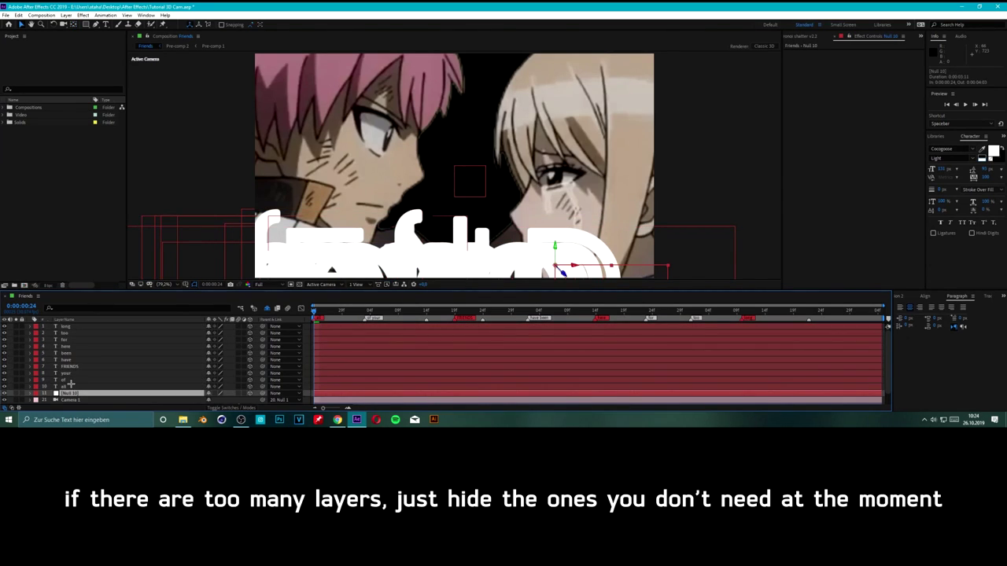
Hide the upcoming lyric layers and pull the all text toward the camera and right.
left_click(67, 326, "shift")
left_click_drag(4, 326, 4, 380)
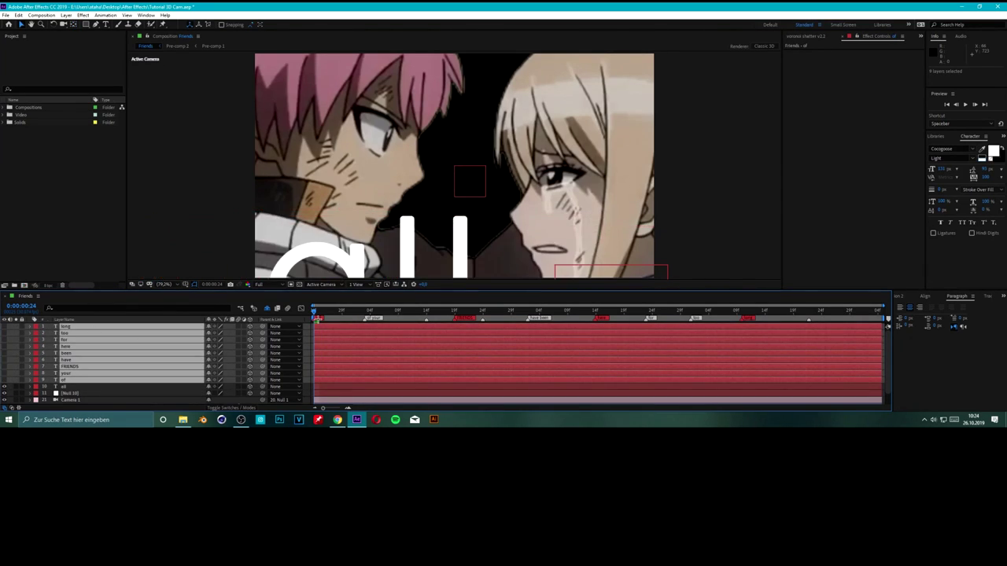
left_click(172, 391)
left_click_drag(315, 311, 344, 312)
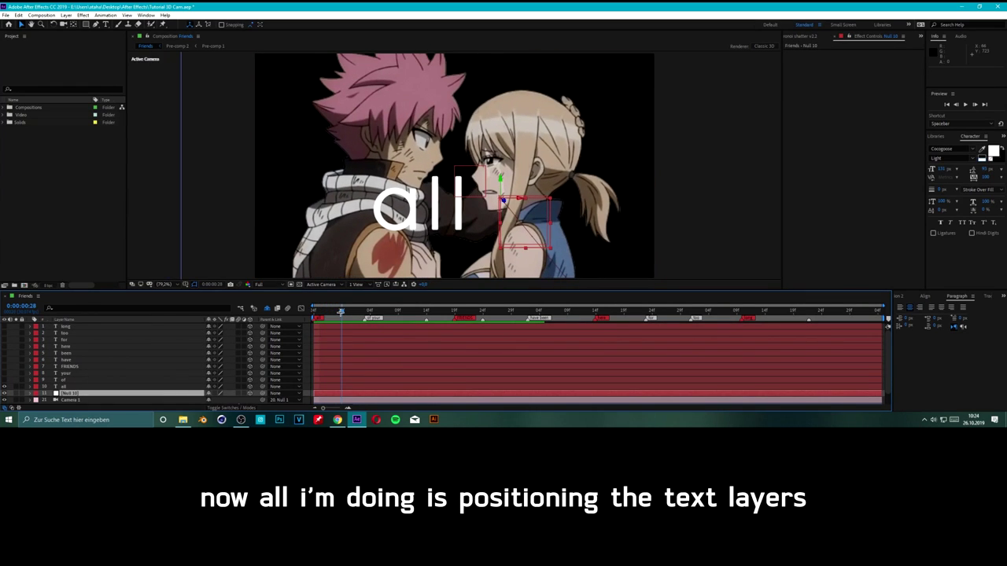
left_click(63, 386)
key("p")
mouse_move(231, 392)
left_mouse_down()
mouse_move(206, 379)
mouse_move(236, 375)
mouse_move(215, 368)
left_mouse_up()
scroll(206, 379, "down", 1)
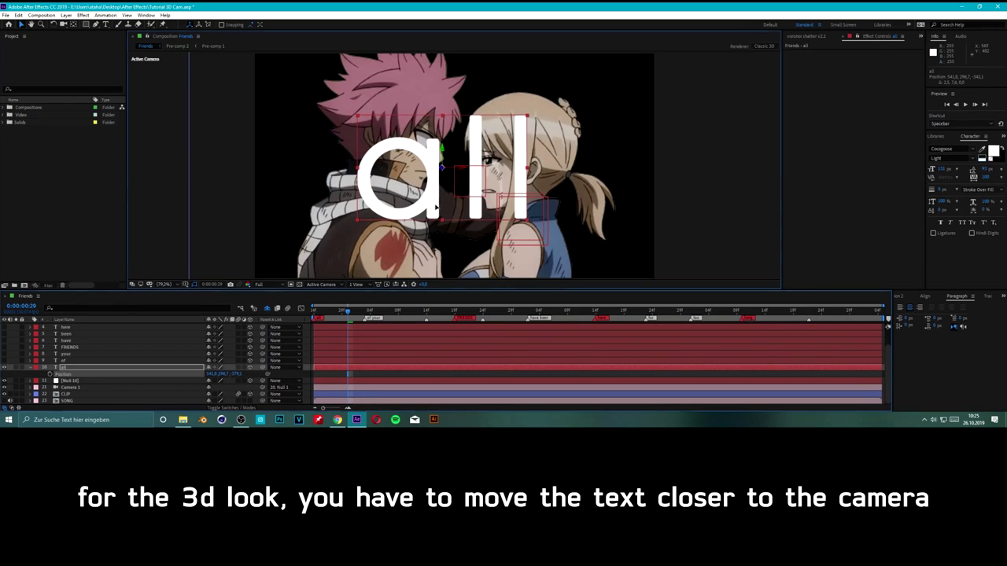
left_click_drag(431, 204, 439, 206)
At the of your frame, unhide your and push the of text closer to the camera.
left_click_drag(324, 311, 387, 311)
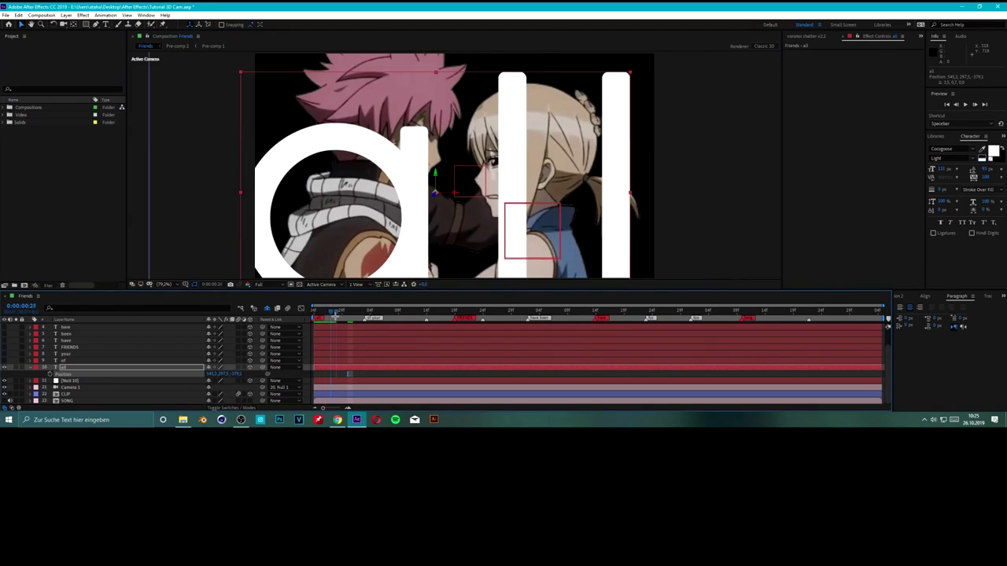
left_click(4, 354)
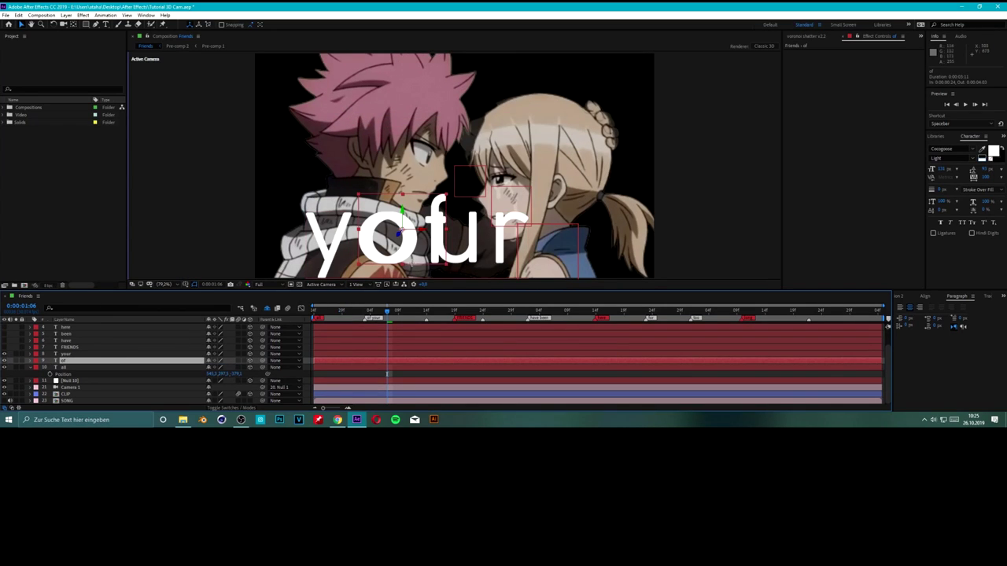
key("p")
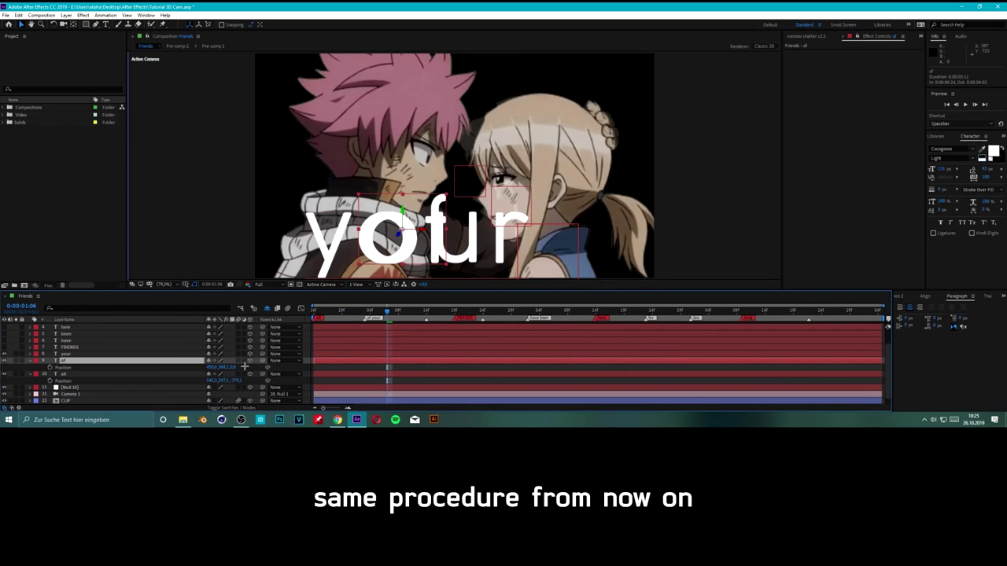
left_click_drag(234, 368, 178, 368)
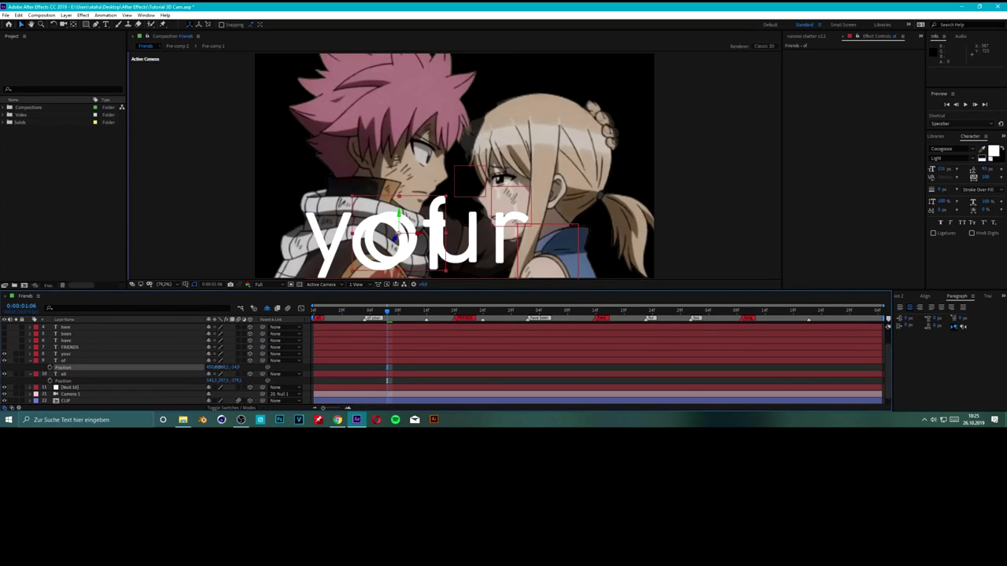
left_click(178, 361)
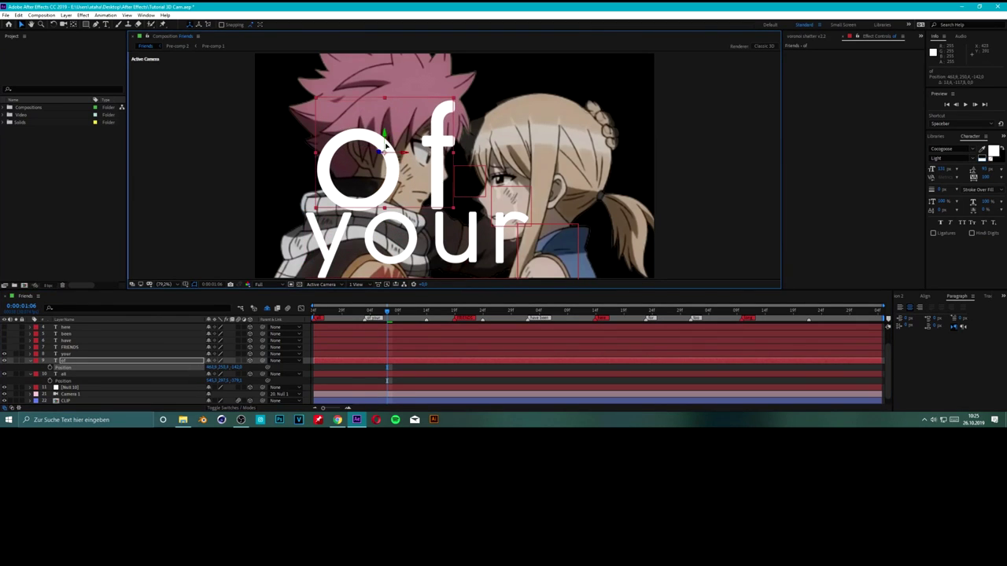
left_click_drag(235, 369, 199, 366)
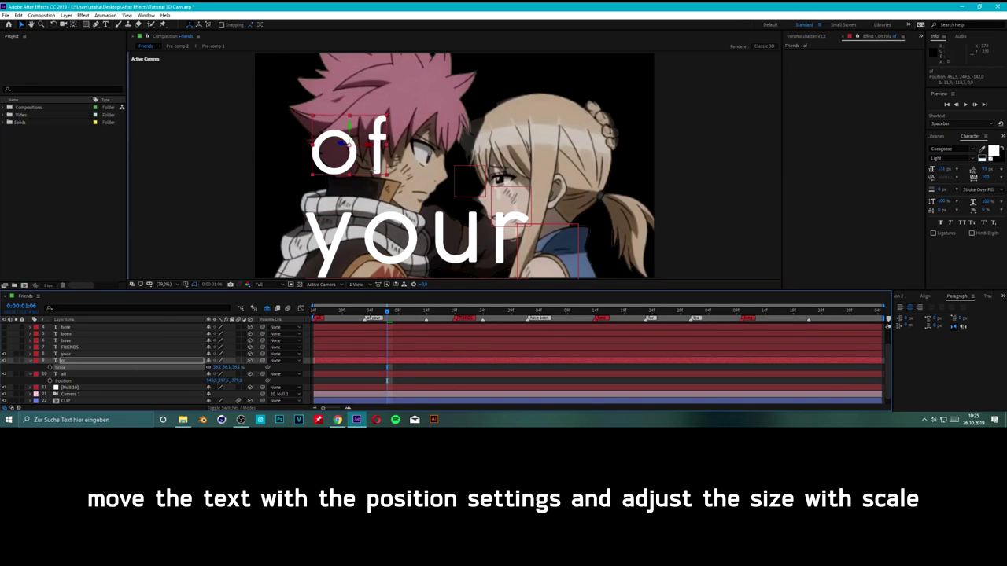
left_click(116, 354, "shift")
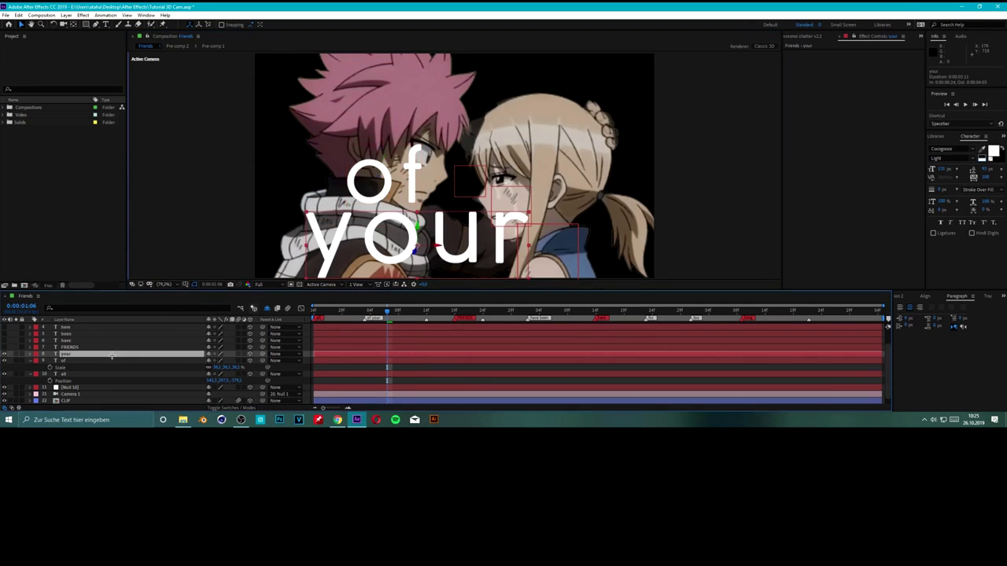
Reveal and adjust the scale of the your, of, have and been lyric layers.
key("s")
mouse_move(387, 311)
left_mouse_down()
mouse_move(479, 324)
mouse_move(566, 311)
left_mouse_up()
left_click(67, 341)
left_click(70, 368, "shift")
key("s")
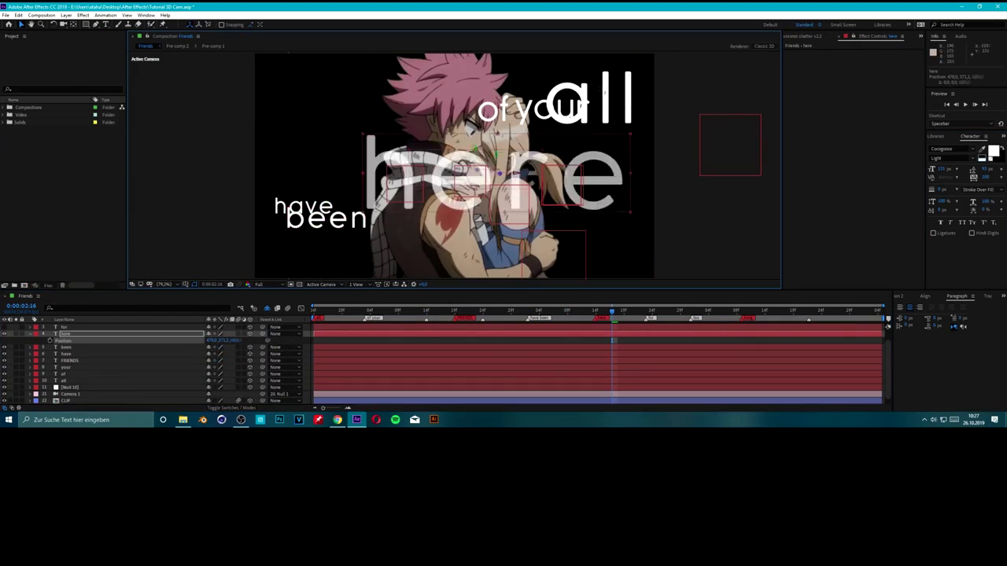
Size and place the for and long layers, then collapse all layer properties.
left_click(461, 242)
key("s")
key("space")
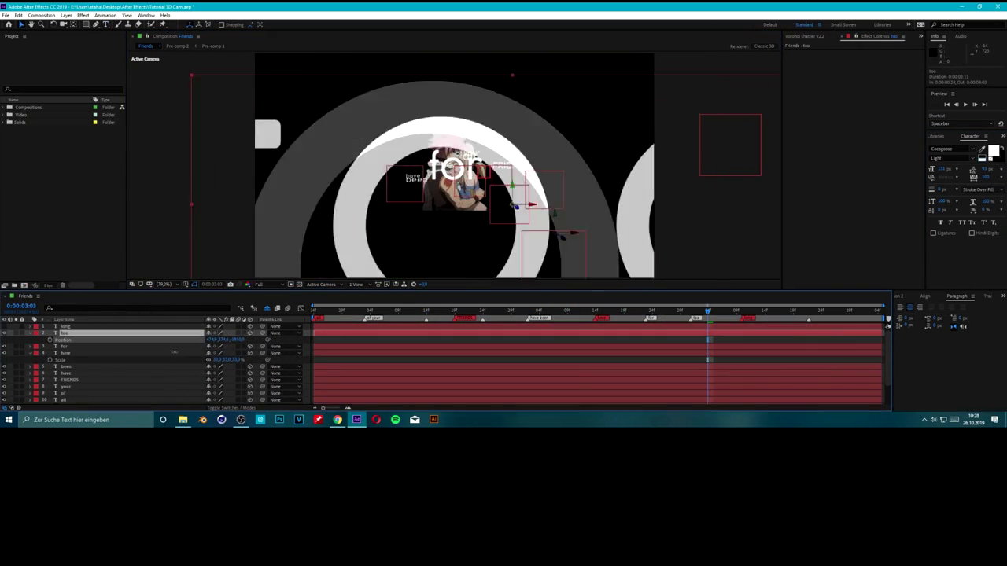
left_click(446, 174)
key("s")
key("space")
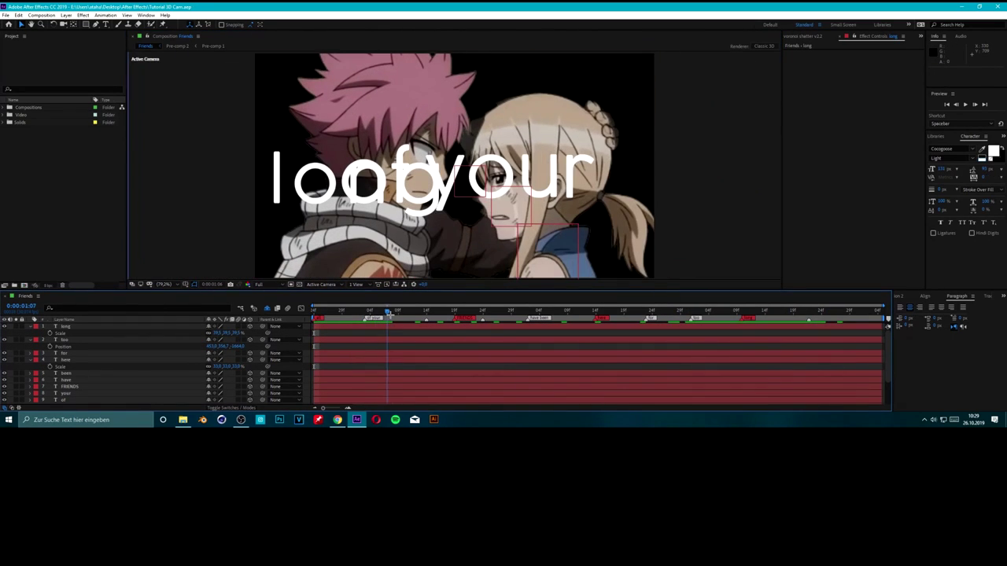
key("u")
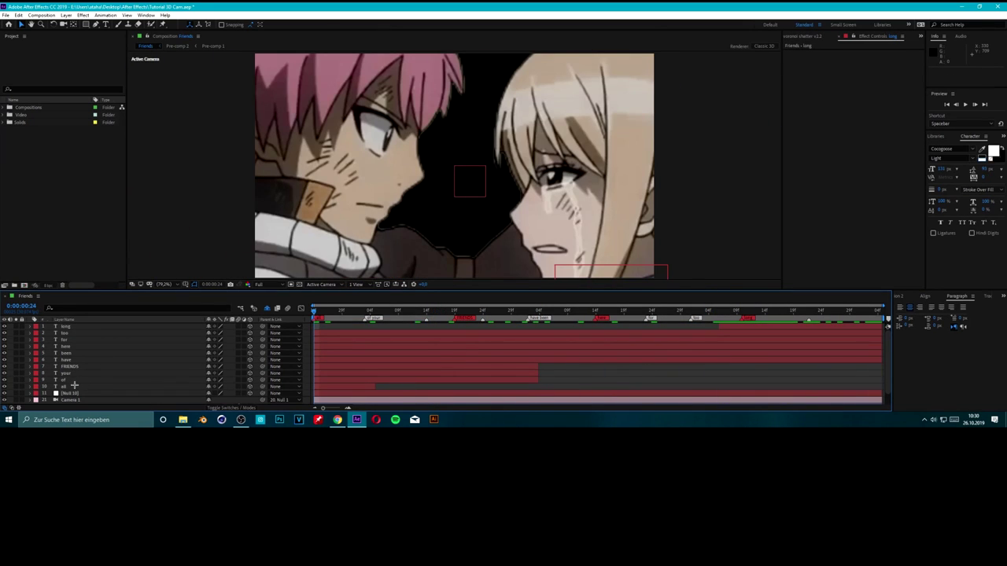
Select the ten lyric text layers and preview the animation with motion blur.
left_click(84, 328, "shift")
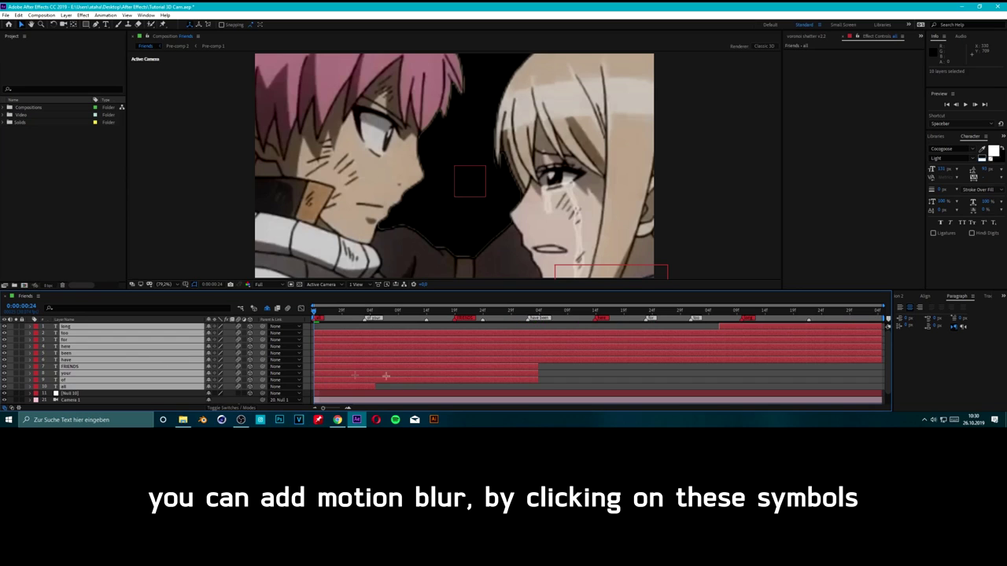
key("space")
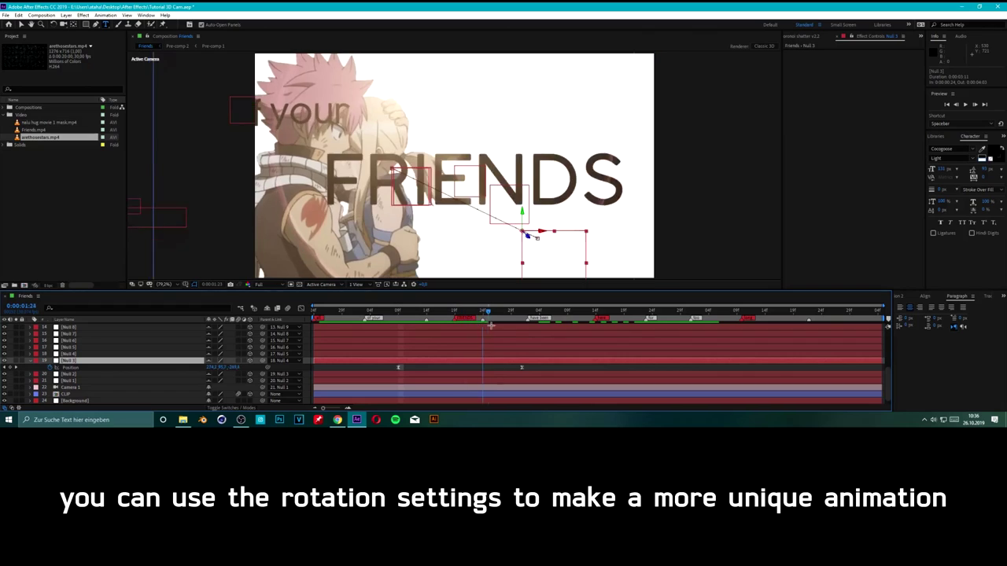
Add a Z Rotation keyframe to Null 3 at the of your frame.
left_click_drag(504, 326, 401, 353)
key("r")
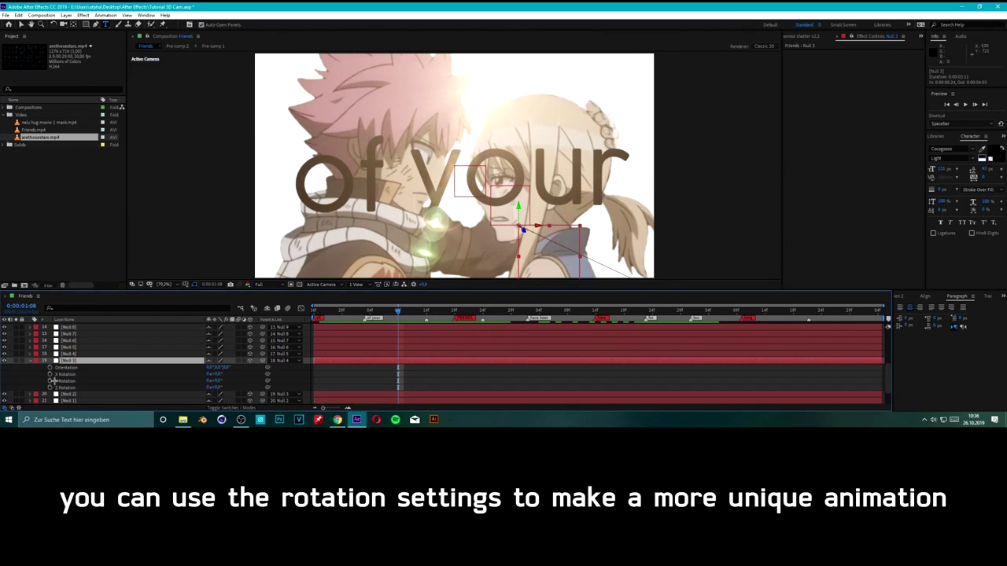
left_click(51, 386)
key("u")
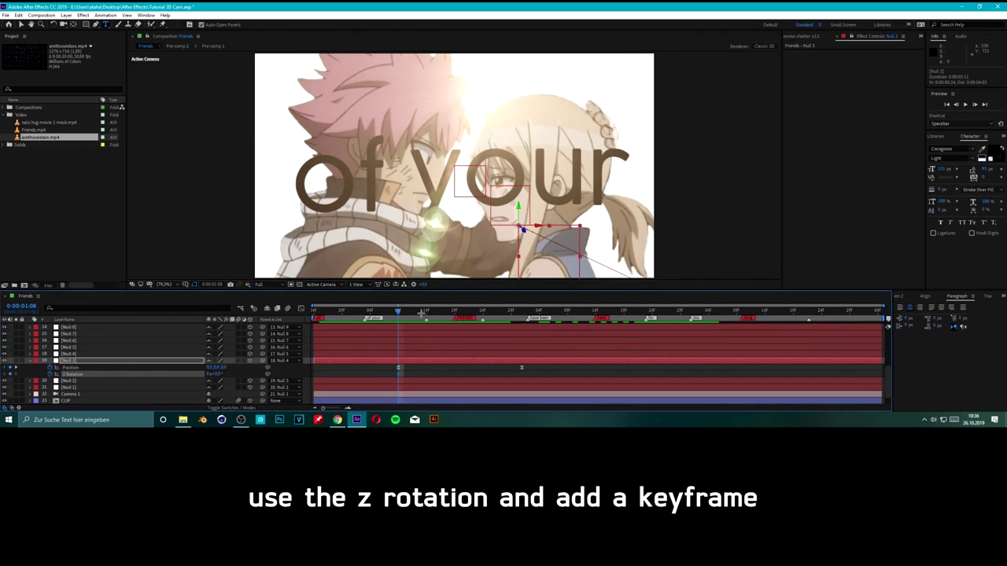
At the FRIENDS frame, rotate until FRIENDS is nearly level and delay the upper null.
left_click_drag(421, 312, 520, 322)
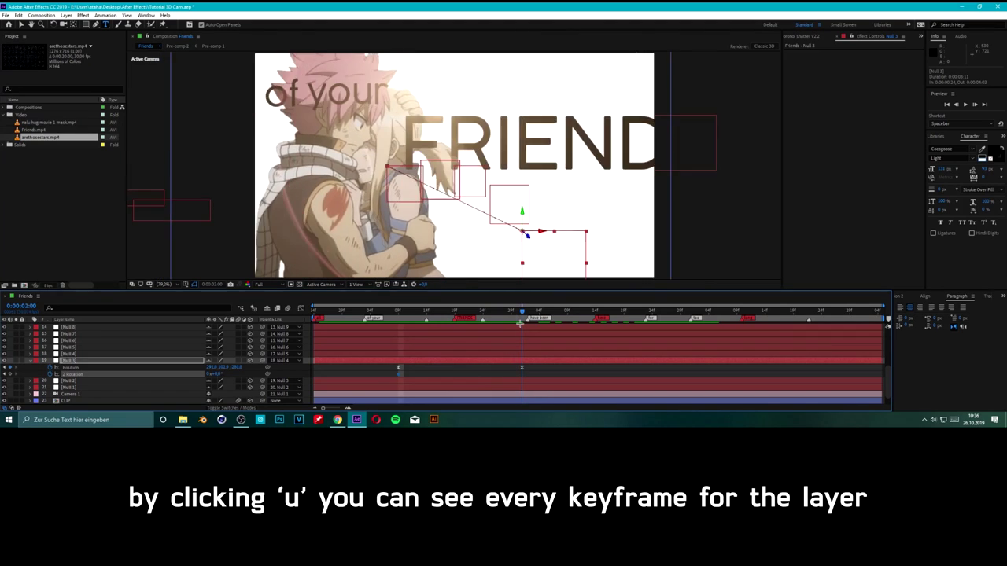
left_click_drag(459, 318, 471, 312)
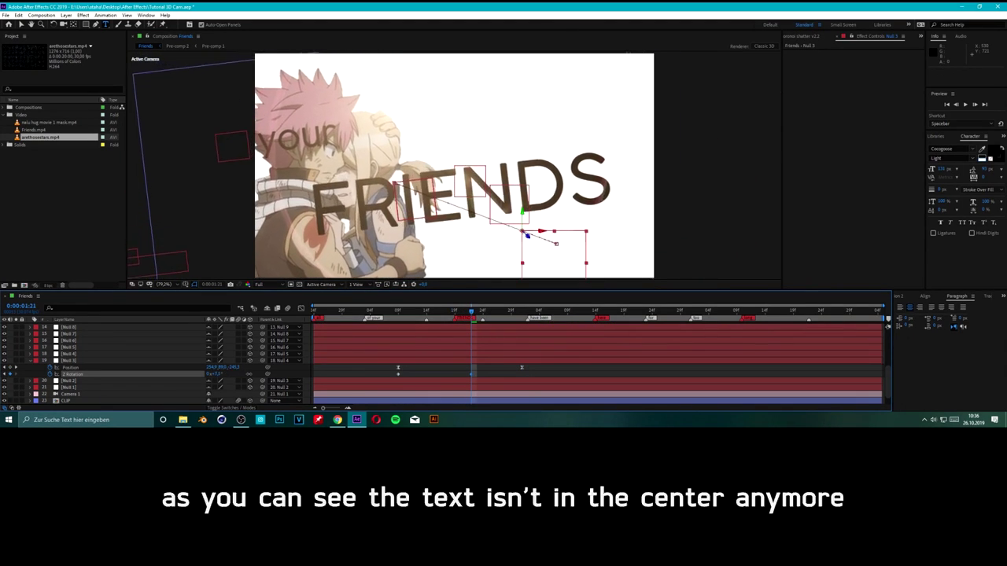
left_click_drag(214, 374, 469, 387)
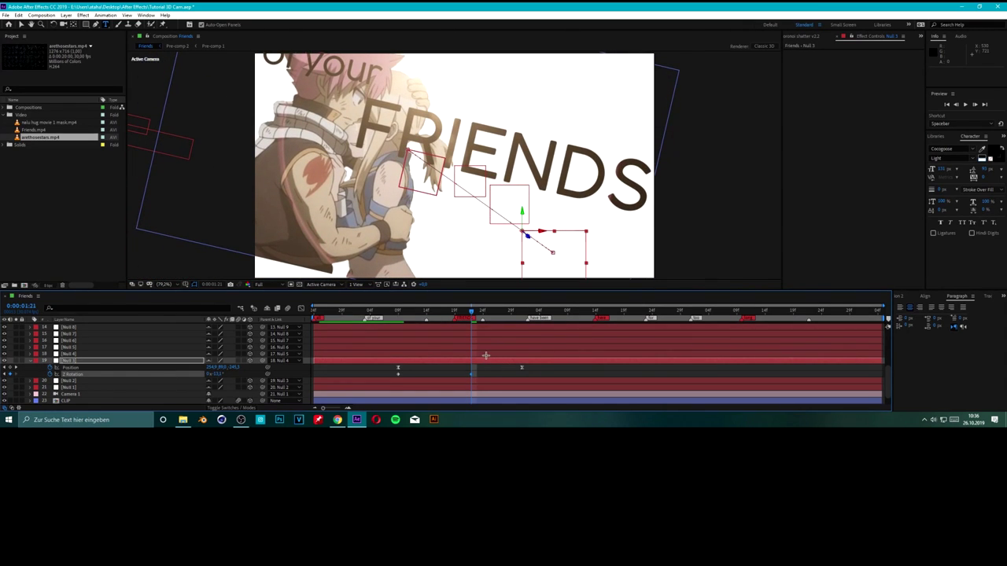
left_click_drag(485, 355, 538, 355)
left_click(521, 311)
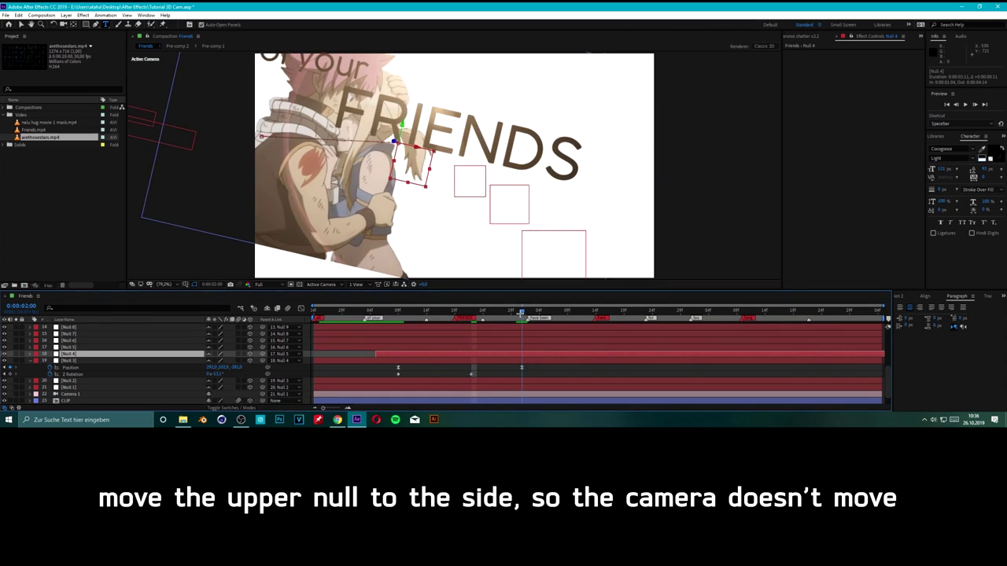
Reposition Null 4 and ease the null's two Z Rotation keyframes in the speed graph.
left_click(520, 375)
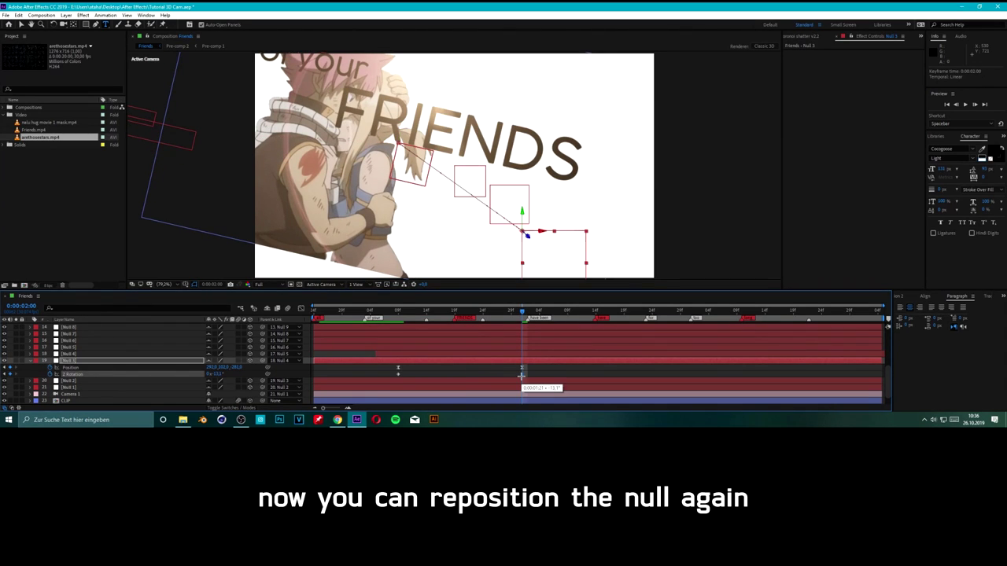
left_click_drag(223, 368, 359, 370)
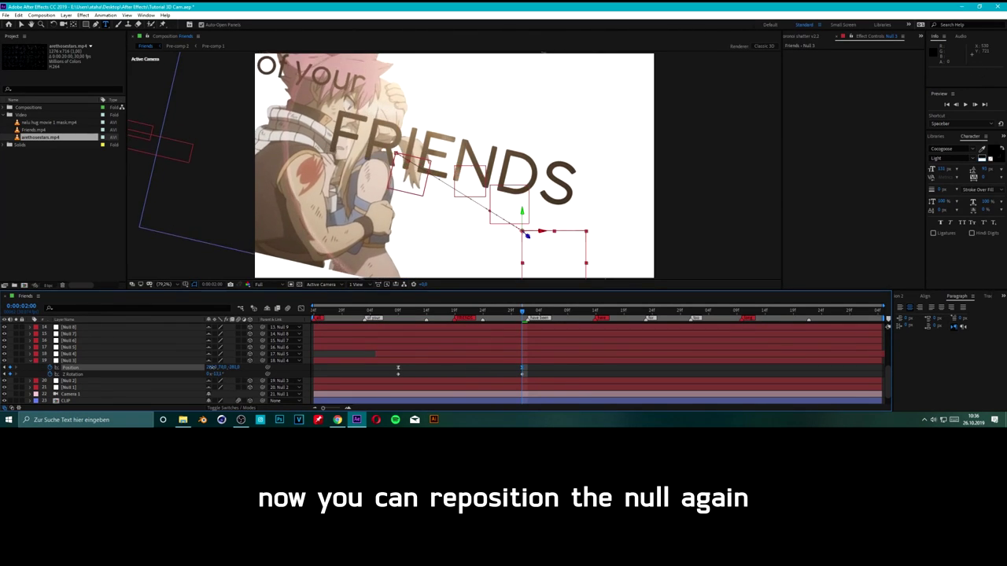
left_click(467, 355)
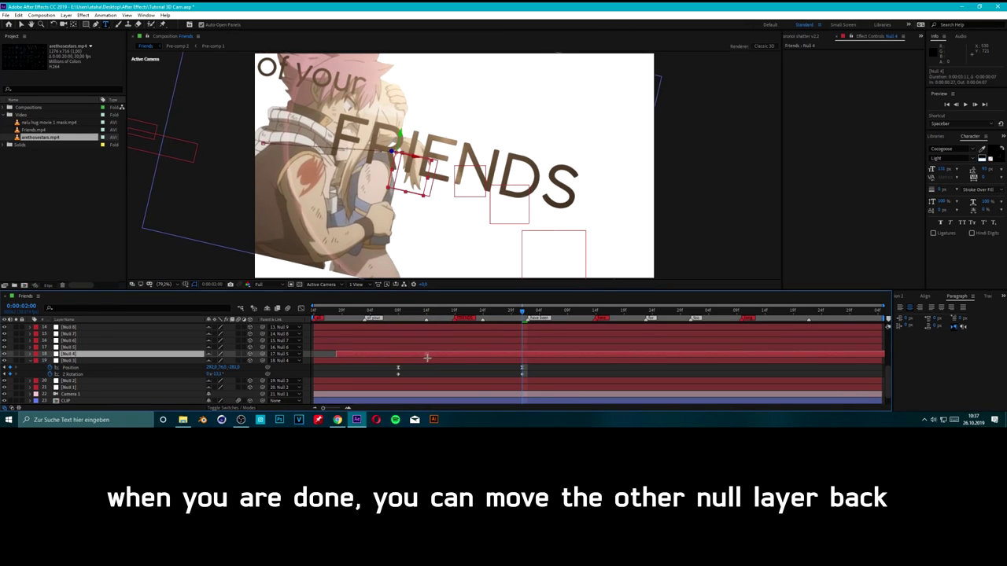
left_click(501, 376)
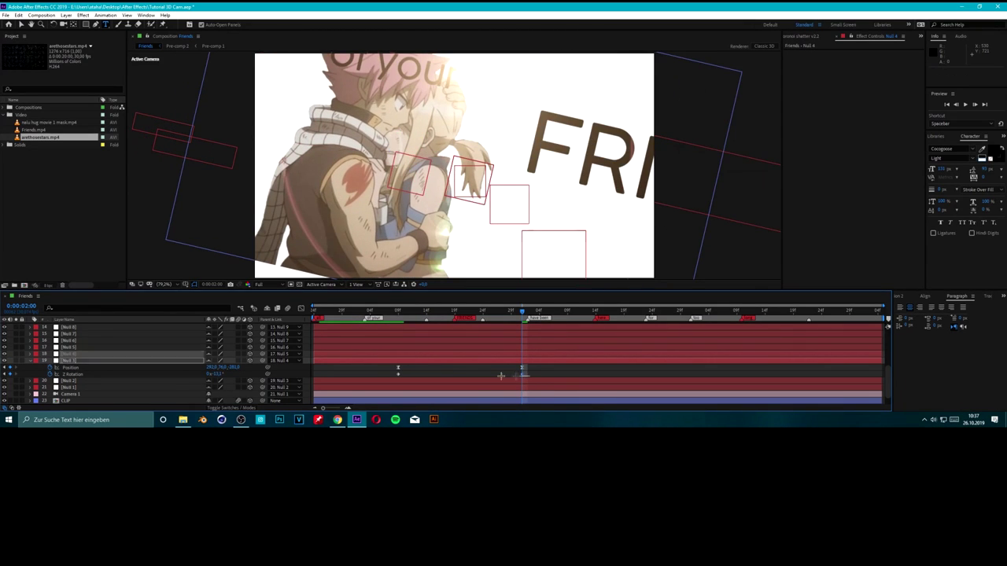
left_click_drag(383, 375, 378, 375)
left_click(302, 308)
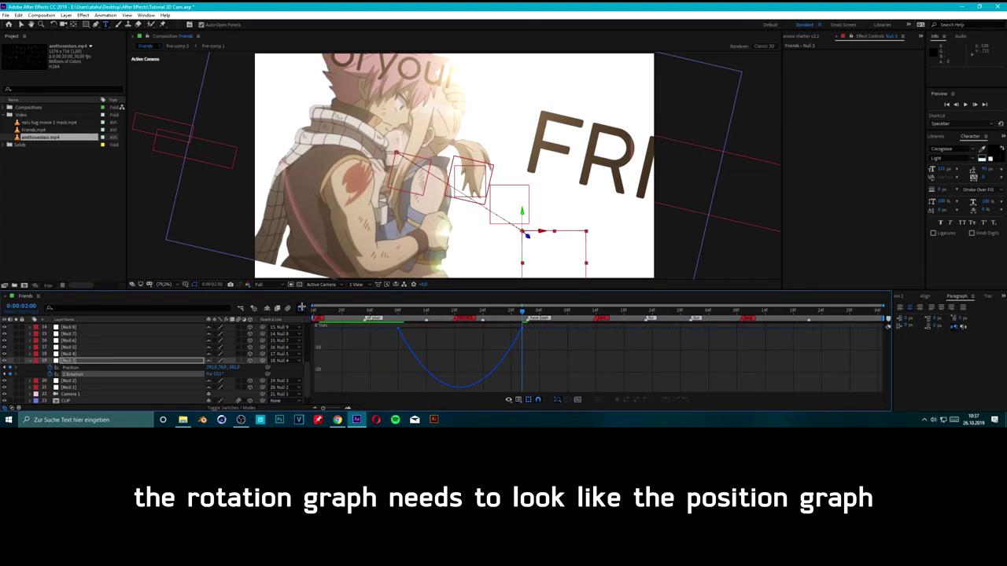
left_click(454, 311)
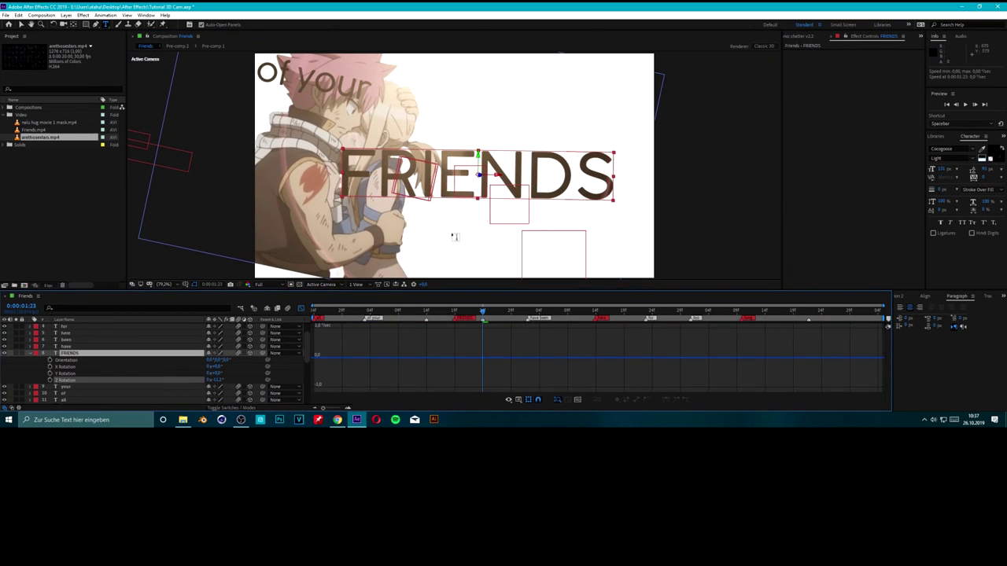
Nudge the FRIENDS text up-left and scrub its Z Rotation slightly clockwise.
left_click_drag(483, 189, 470, 183)
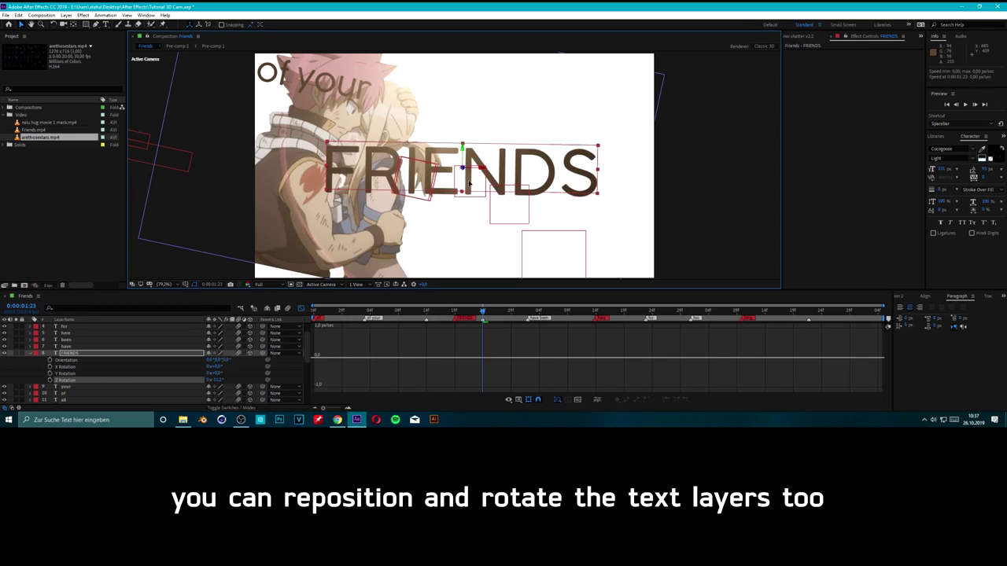
mouse_move(219, 379)
left_mouse_down()
mouse_move(231, 378)
mouse_move(219, 373)
left_mouse_up()
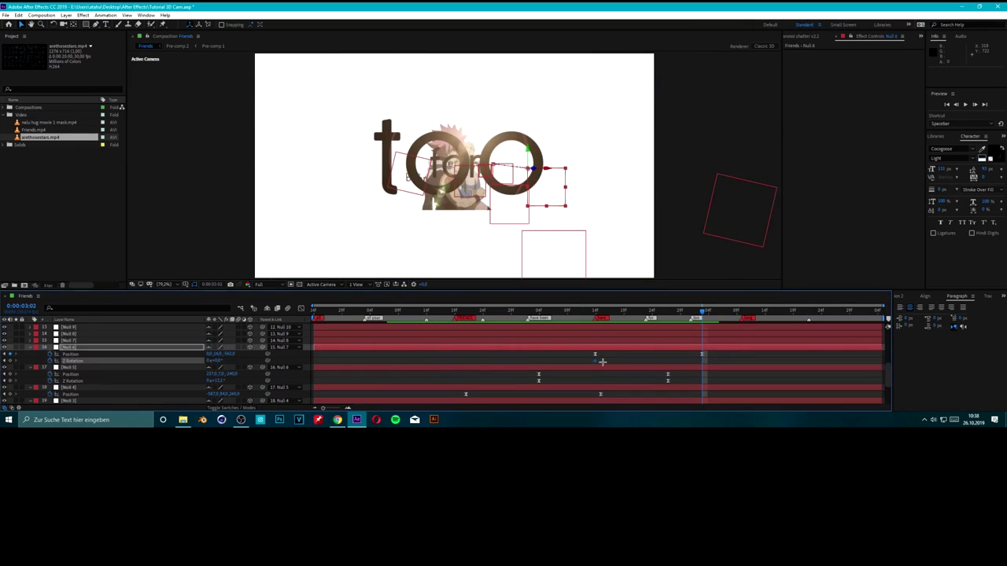
Collapse the open properties and reveal only Camera 1's Z Rotation.
left_click(614, 358)
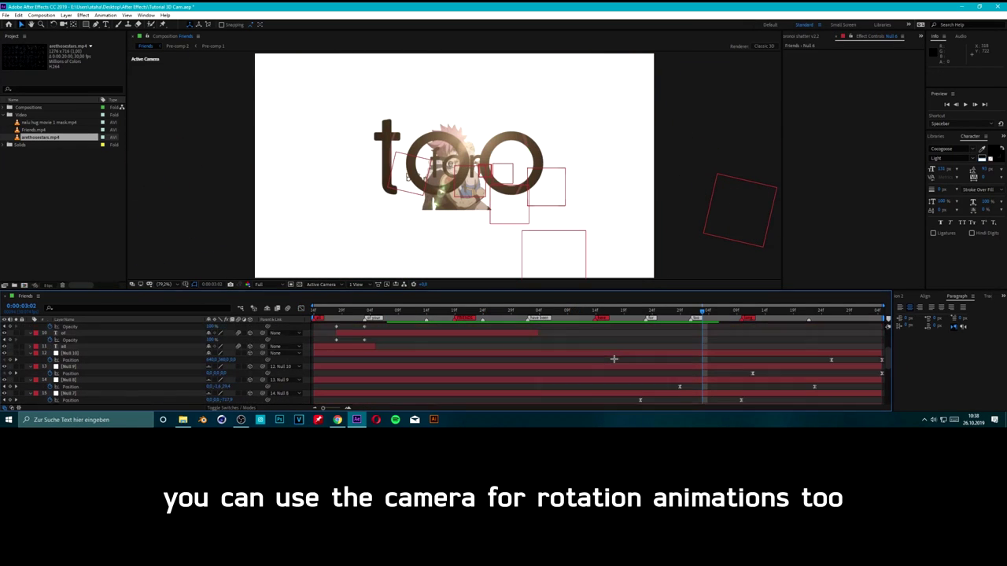
key("u")
left_click(66, 380)
key("r")
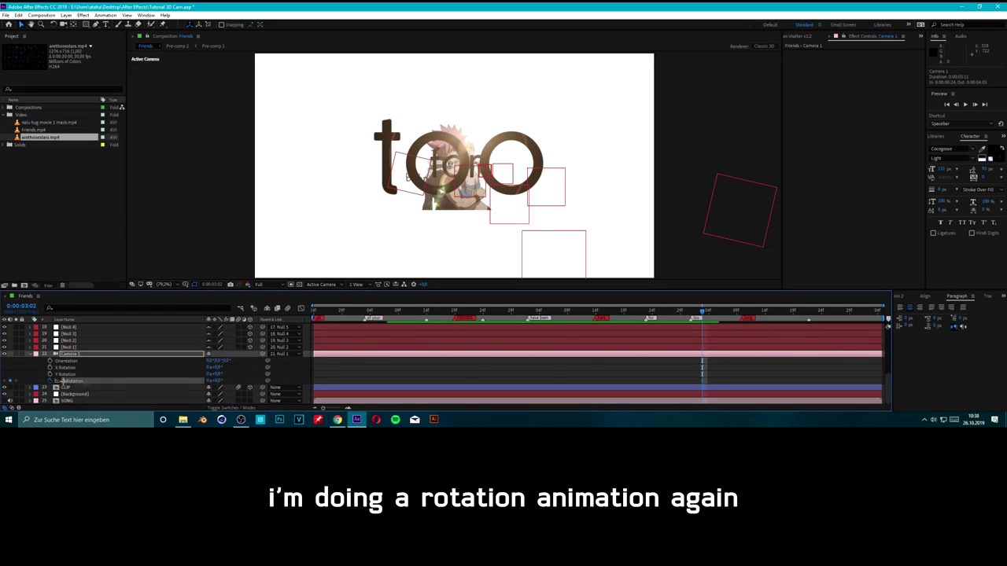
key("r")
key("u")
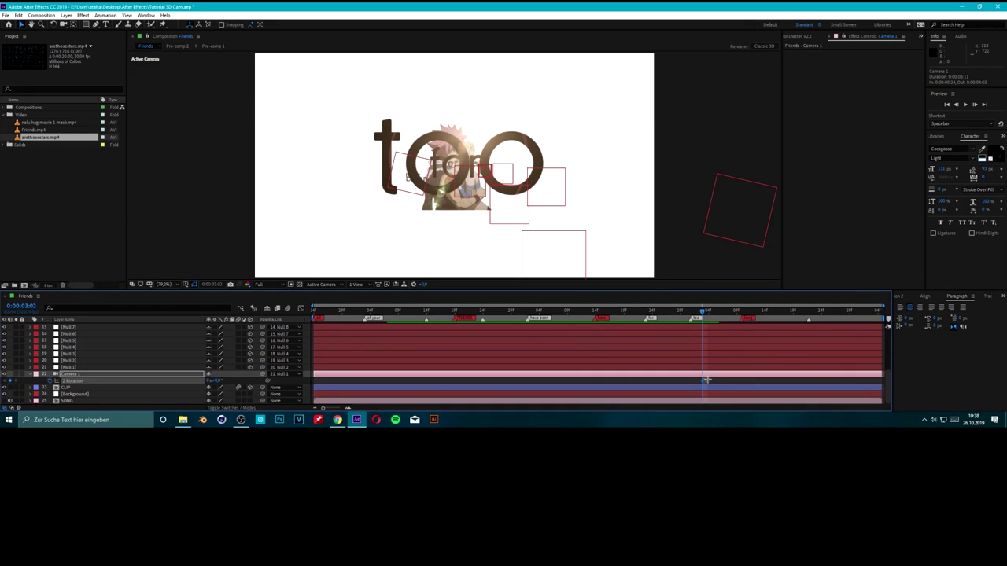
Key Camera 1's Z Rotation from 0:00:02:13 to a large spin at the word too.
left_click_drag(596, 311, 646, 323)
key("j")
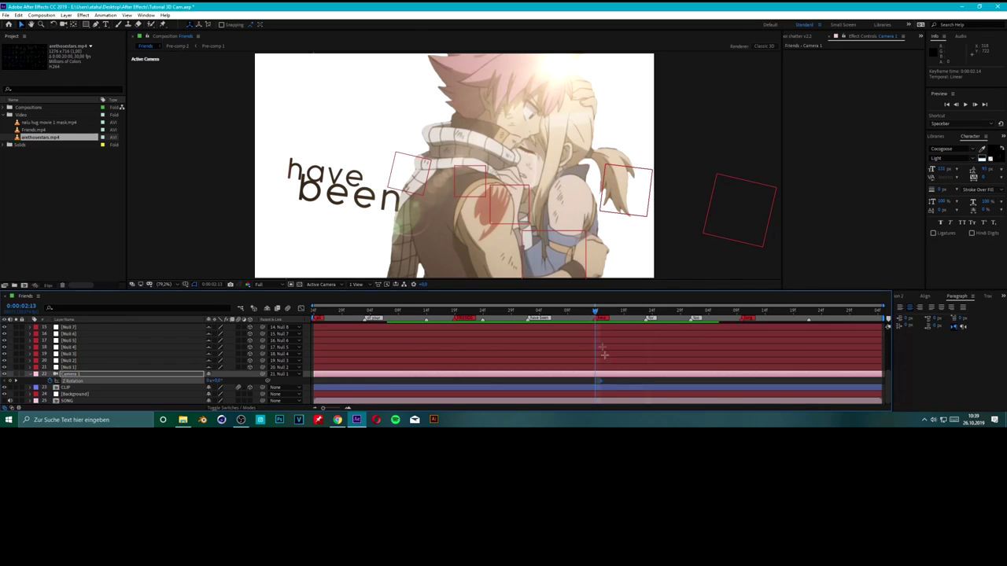
left_click_drag(661, 314, 719, 321)
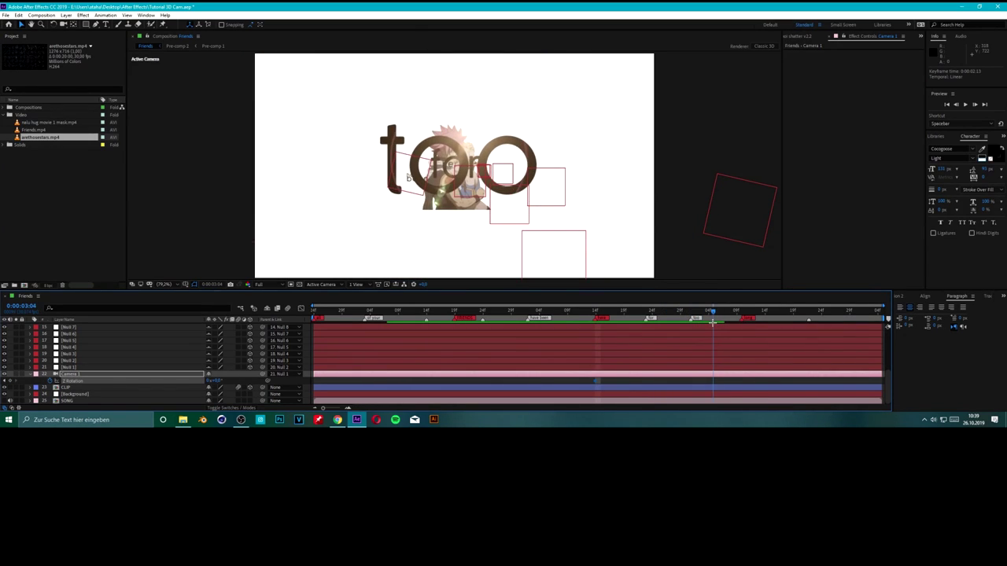
left_click_drag(244, 387, 718, 381)
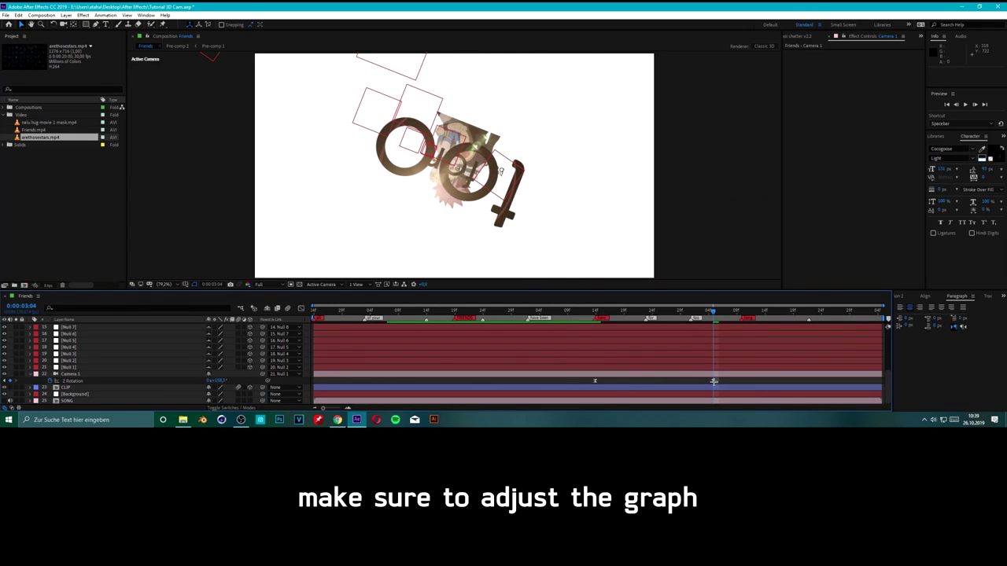
Shape Camera 1's Z Rotation speed curve so it peaks just before the end keyframe.
key("shift+F3")
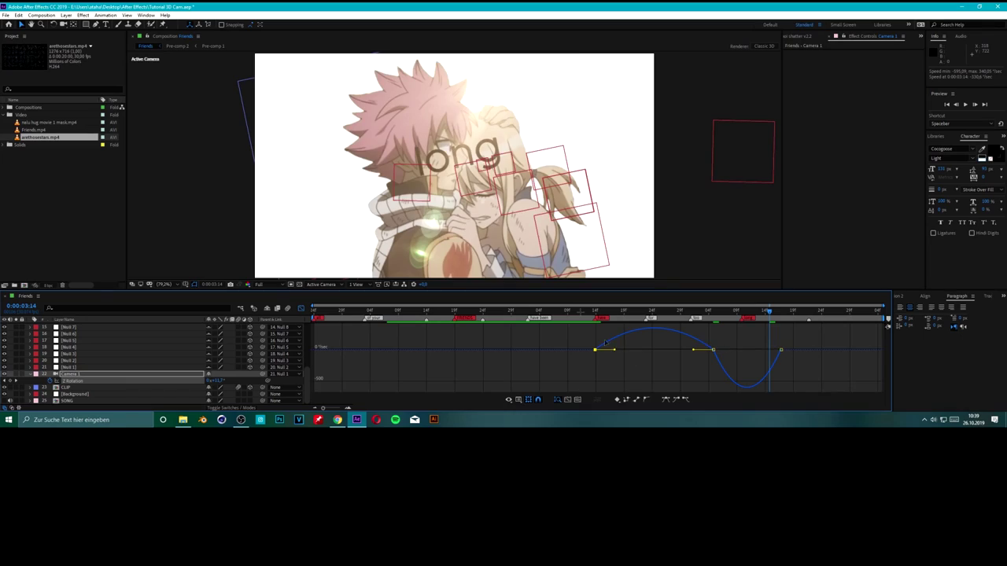
mouse_move(727, 319)
left_mouse_down()
mouse_move(723, 329)
mouse_move(747, 319)
left_mouse_up()
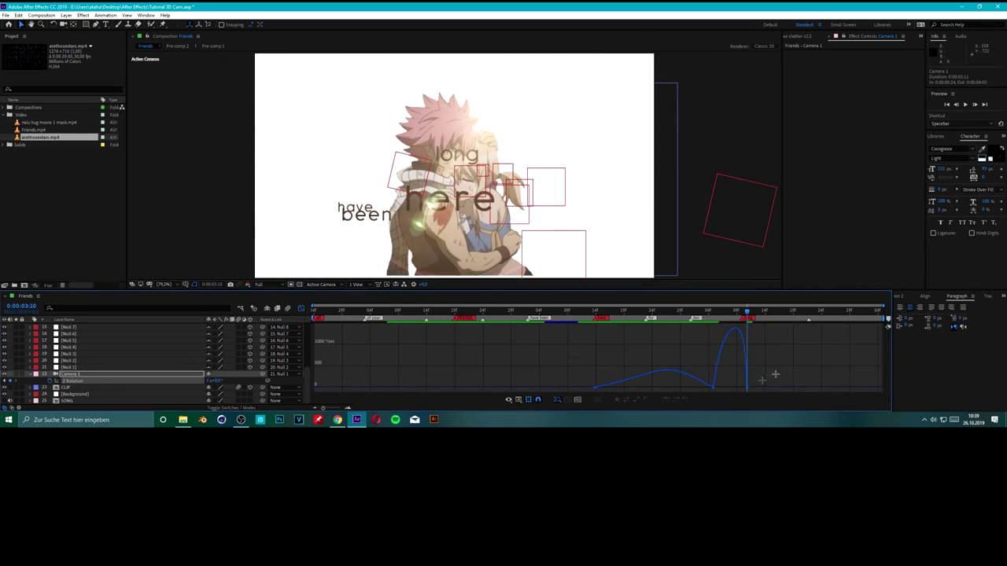
left_click(712, 312)
left_click_drag(780, 387, 793, 386)
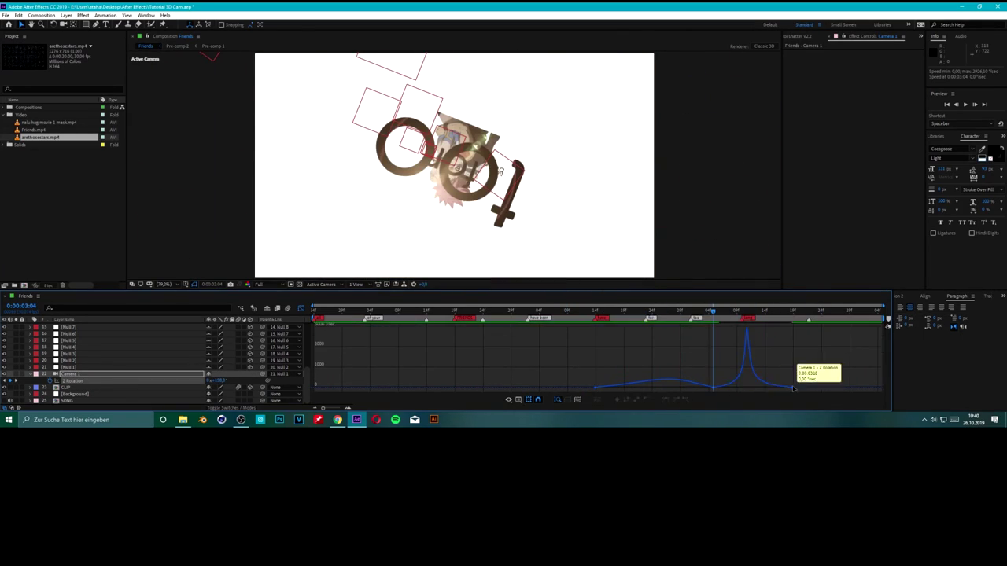
key("shift+F3")
Reveal the rotation properties of the here, too and for text layers.
left_click(78, 353)
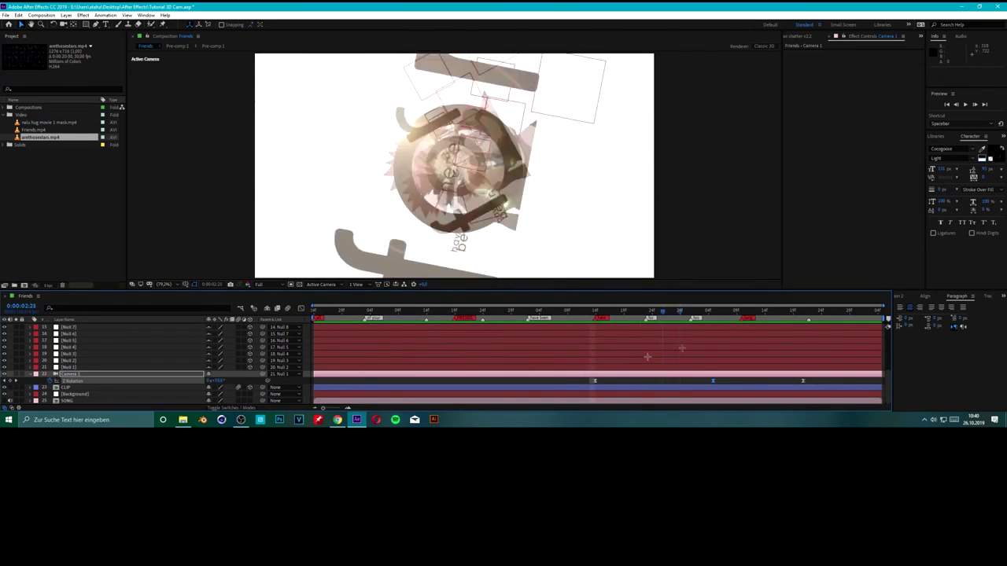
key("r")
left_click(67, 339)
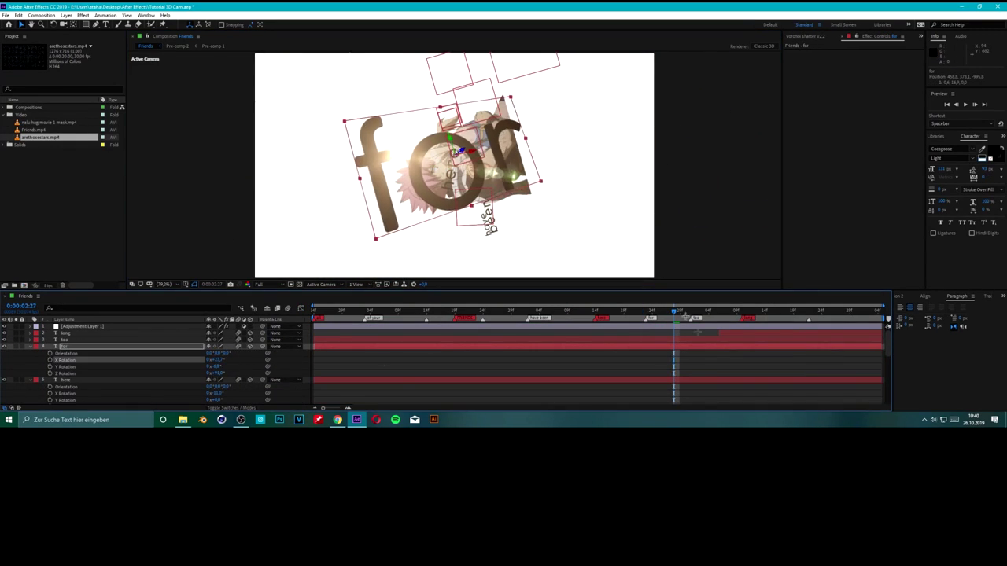
left_click(64, 373, "shift")
key("r")
Preview the animation, then select and expand the Camera 1 layer.
key("space")
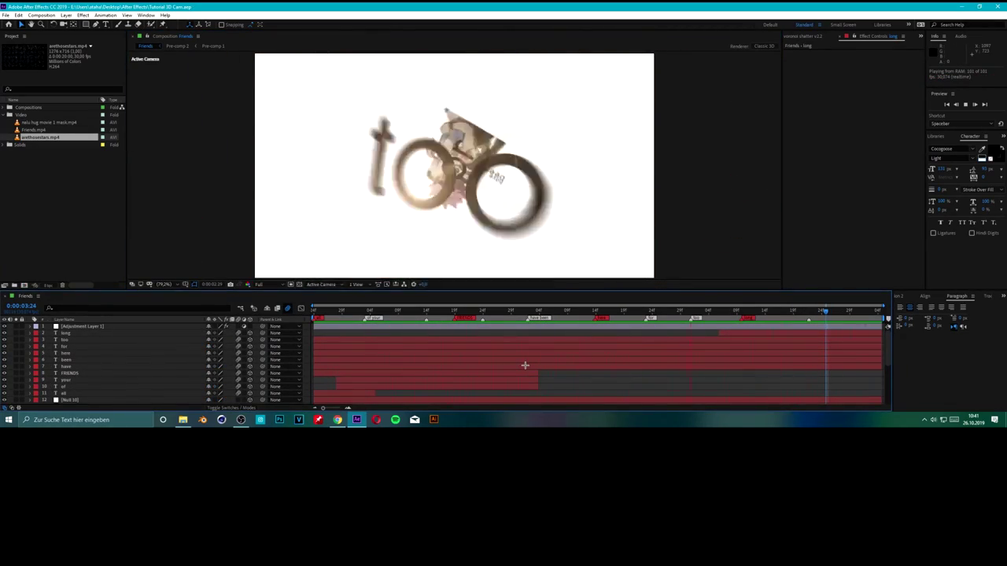
key("space")
scroll(564, 379, "down", 4)
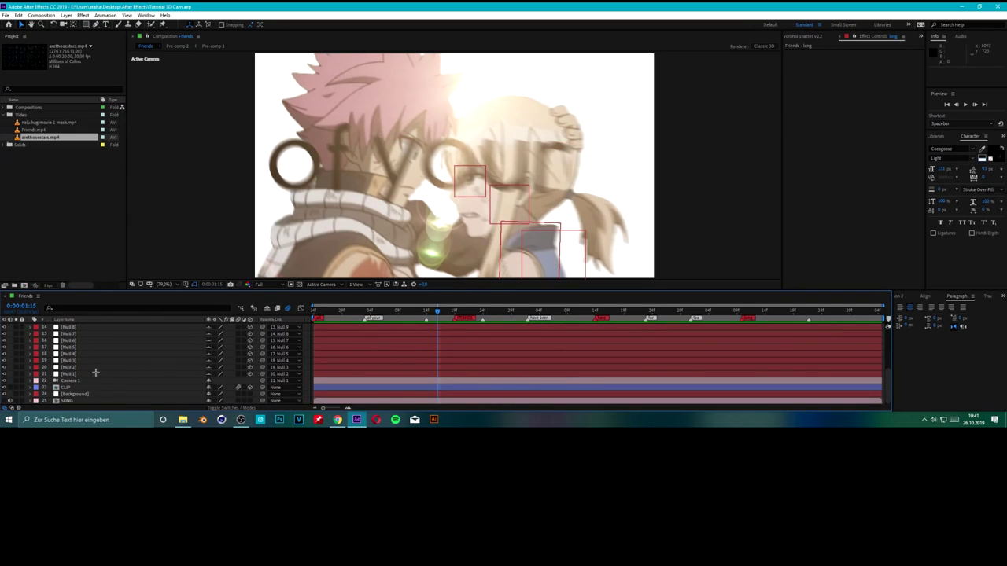
left_click(63, 381)
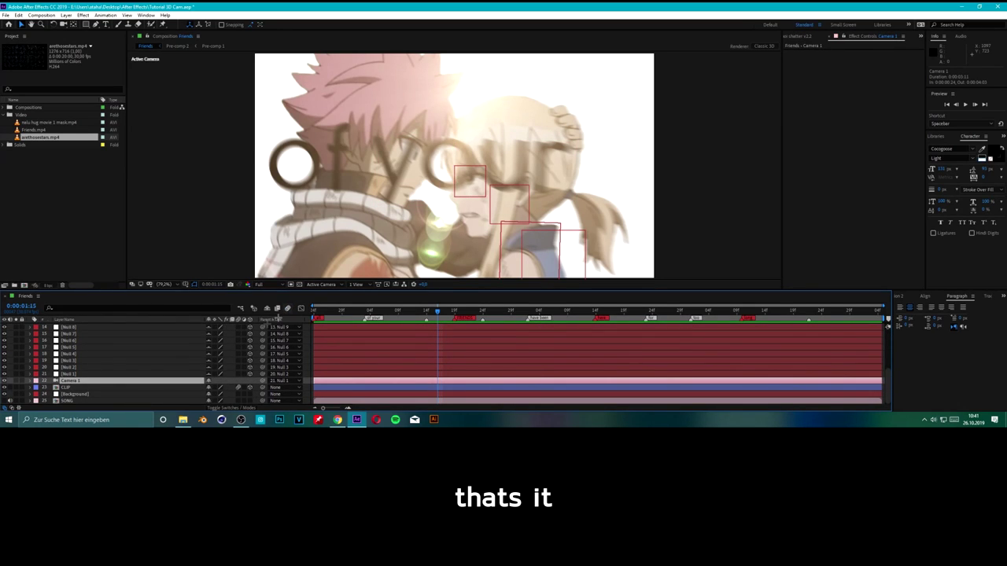
left_click(31, 381)
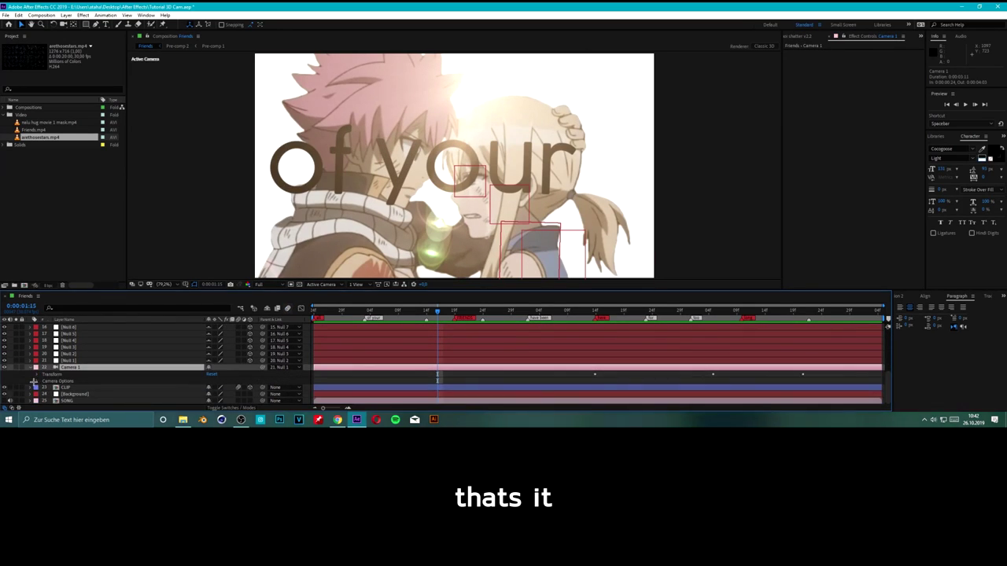
Expand Camera 1's Camera Options to show zoom, depth of field, focus distance and aperture.
left_click(34, 381)
scroll(63, 376, "down", 3)
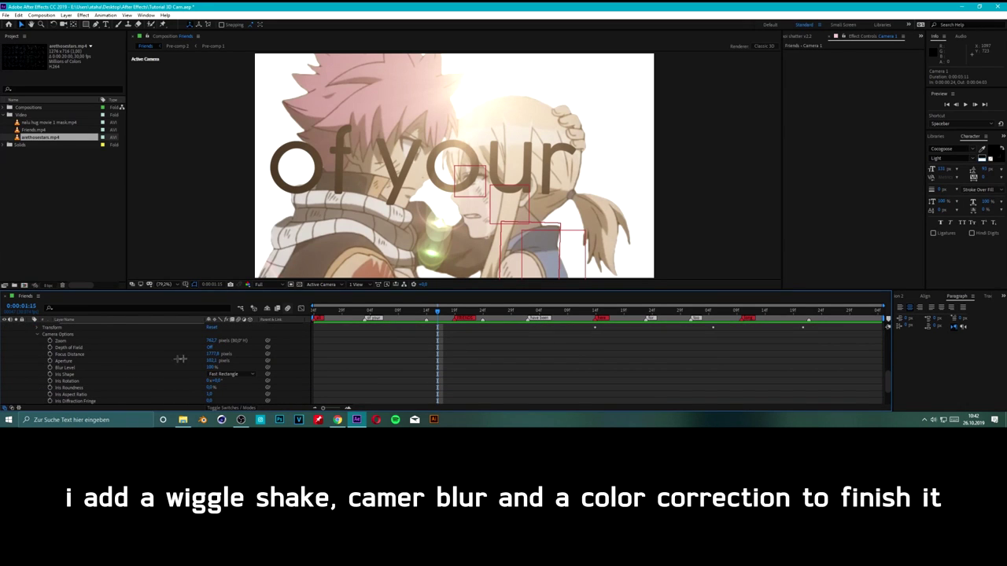